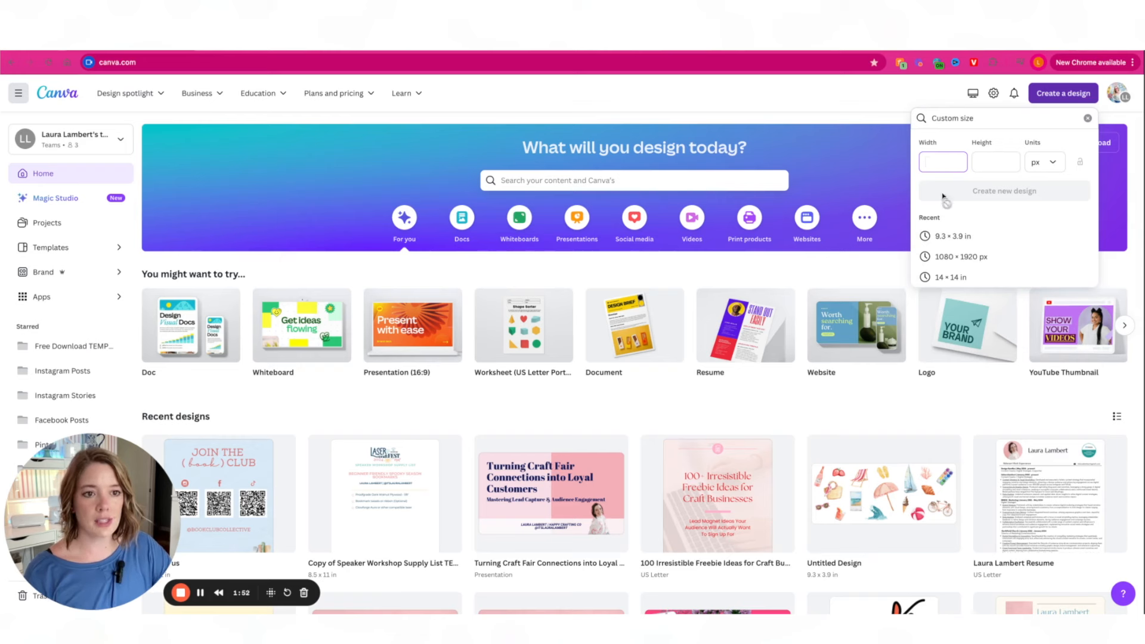
Create a new custom-size design 1500 px wide and 1500 px high.
{"action": "type", "text": "00"}
{"action": "key", "text": "Tab"}
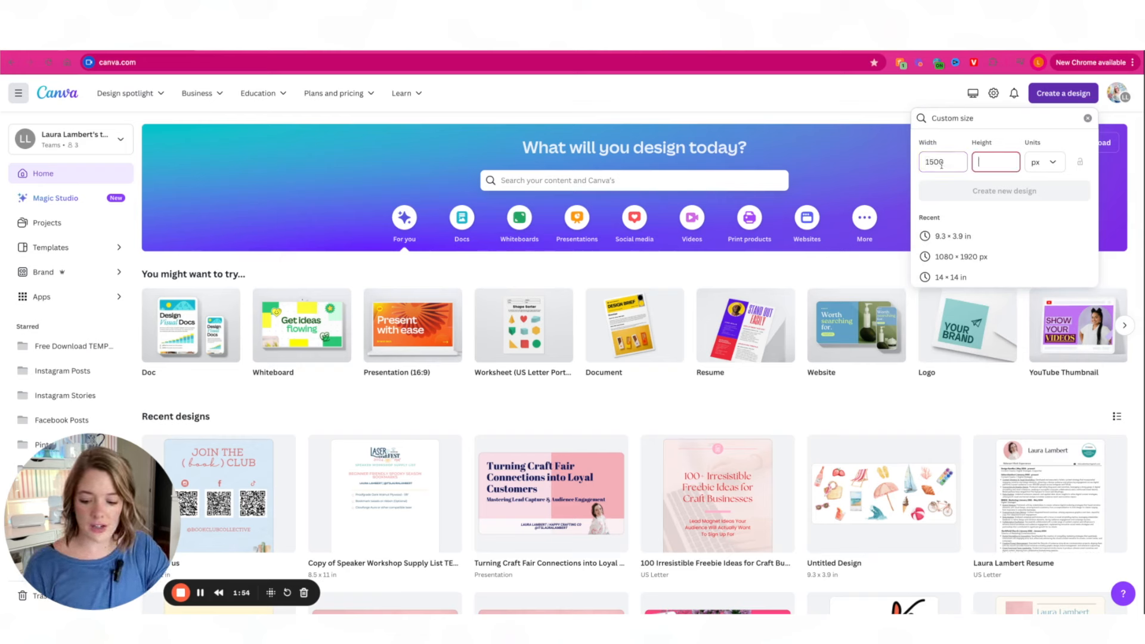
{"action": "type", "text": "1500"}
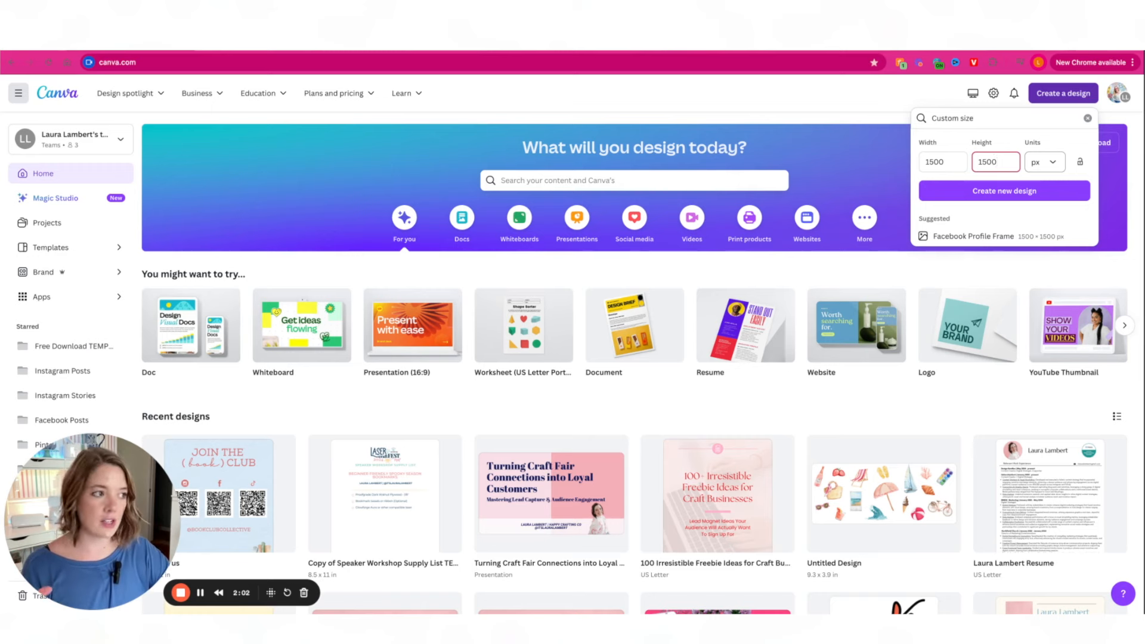
{"action": "left_click", "coordinate": [1043, 193]}
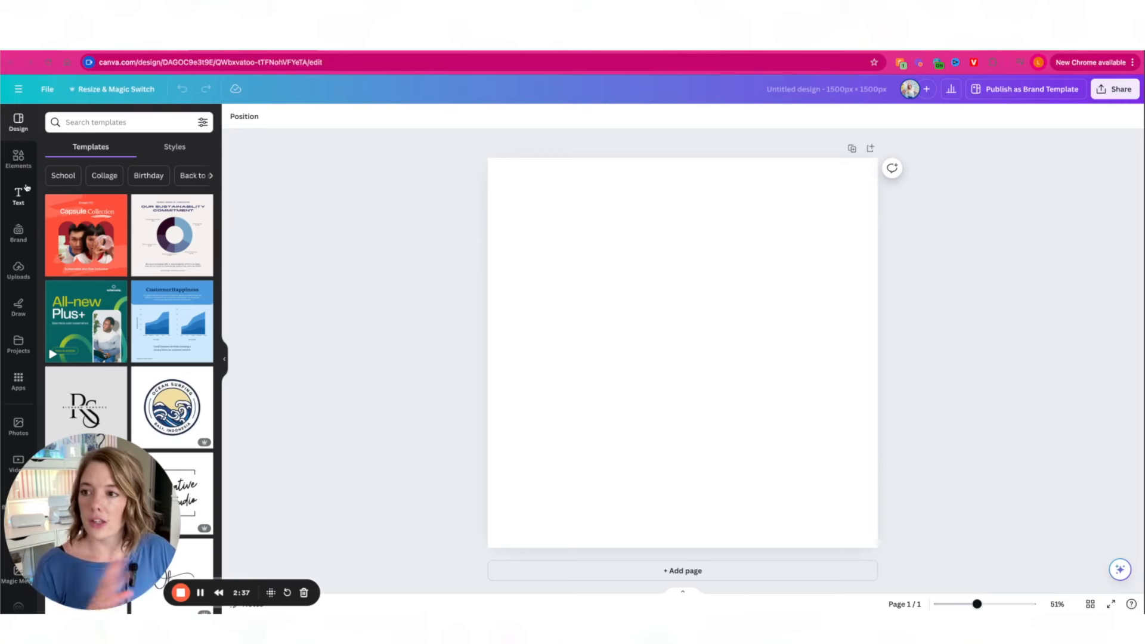
Search the elements library for "summer elements" and show all matching graphics.
{"action": "left_click", "coordinate": [18, 159]}
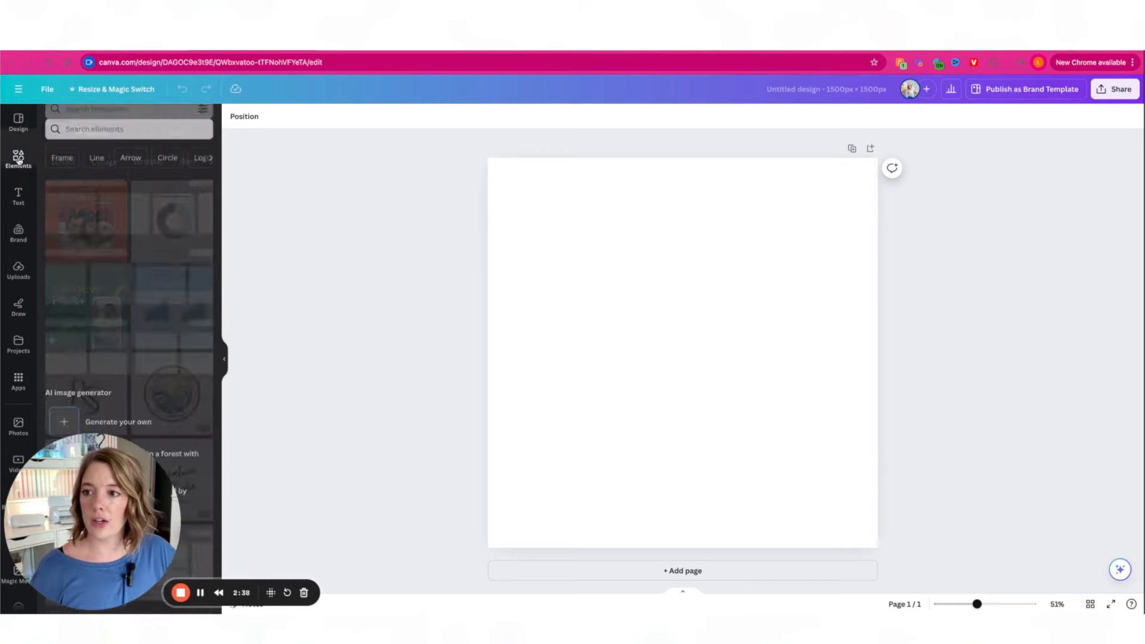
{"action": "left_click", "coordinate": [105, 121]}
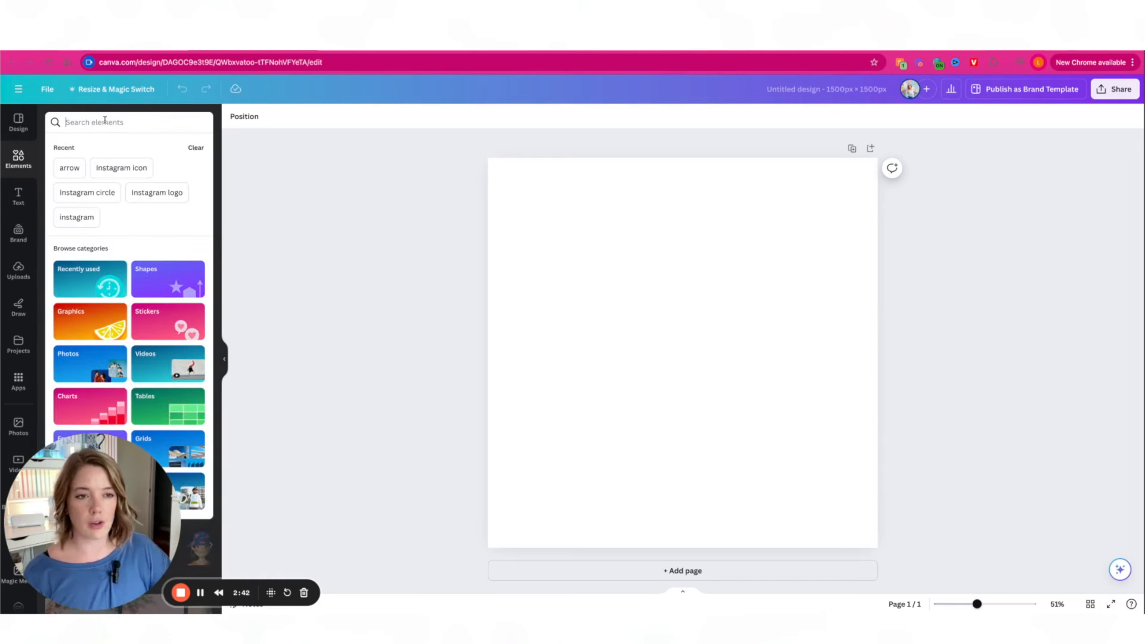
{"action": "type", "text": "summer"}
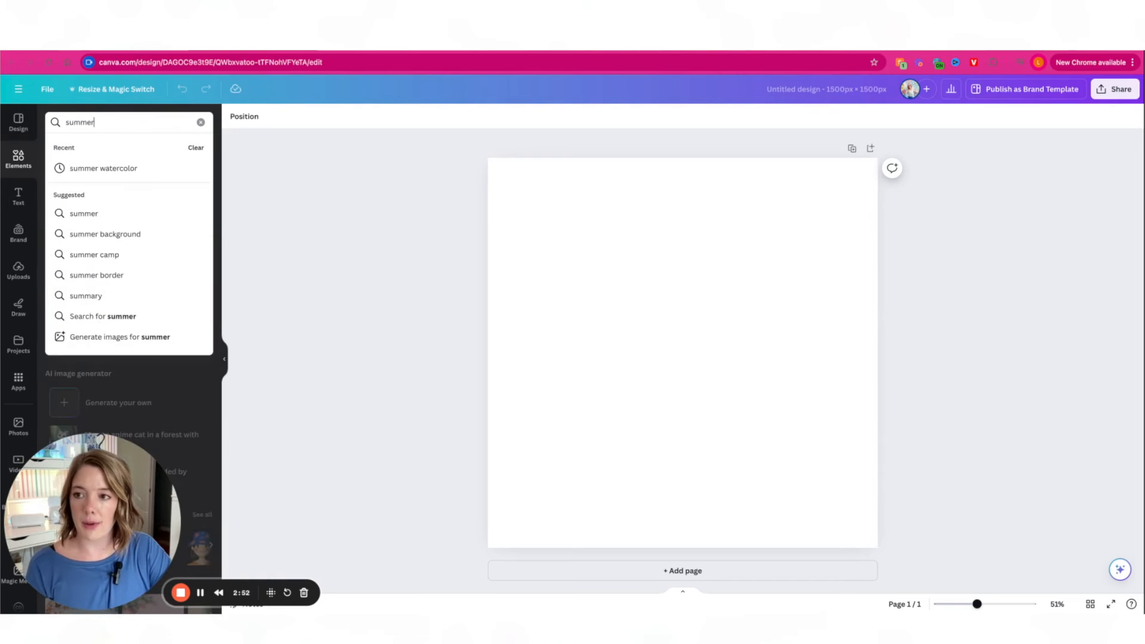
{"action": "type", "text": " elements"}
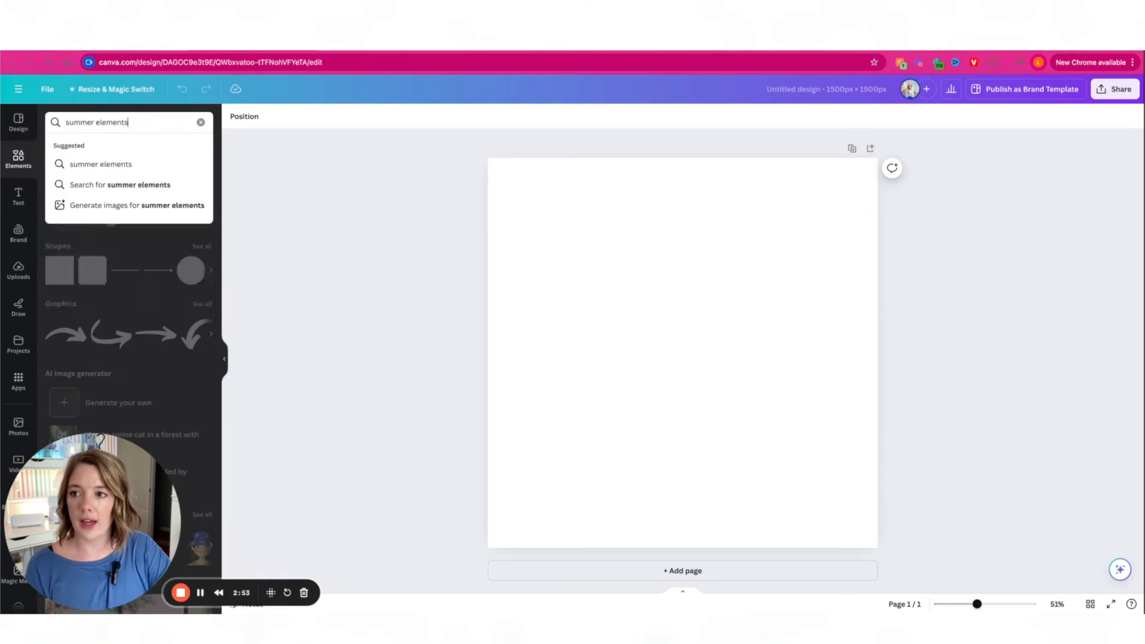
{"action": "key", "text": "Return"}
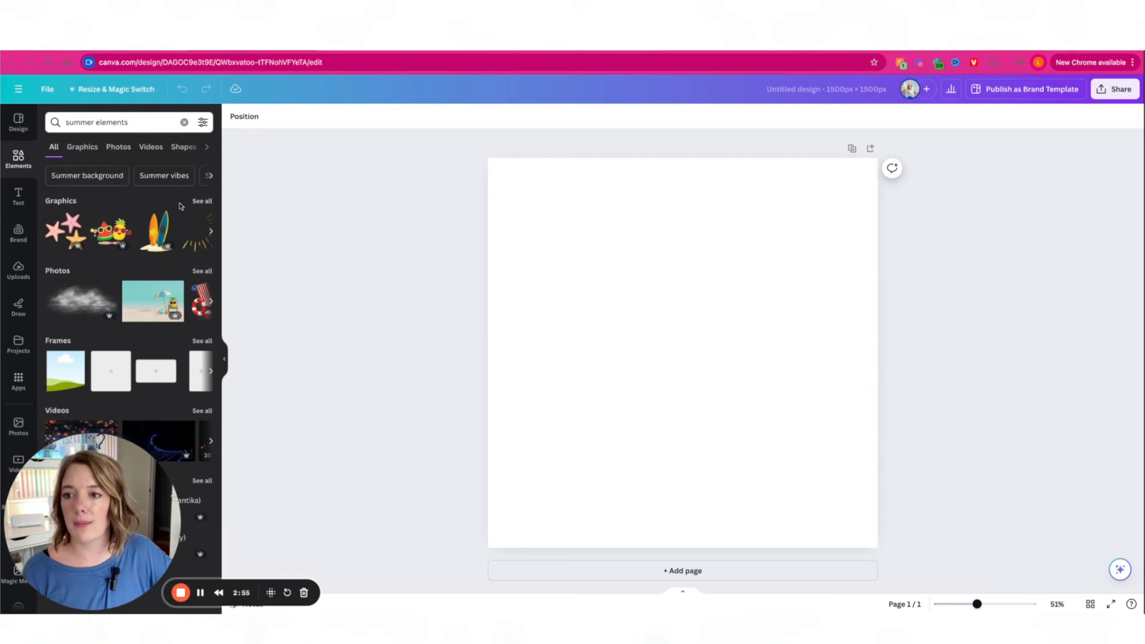
{"action": "left_click", "coordinate": [202, 201]}
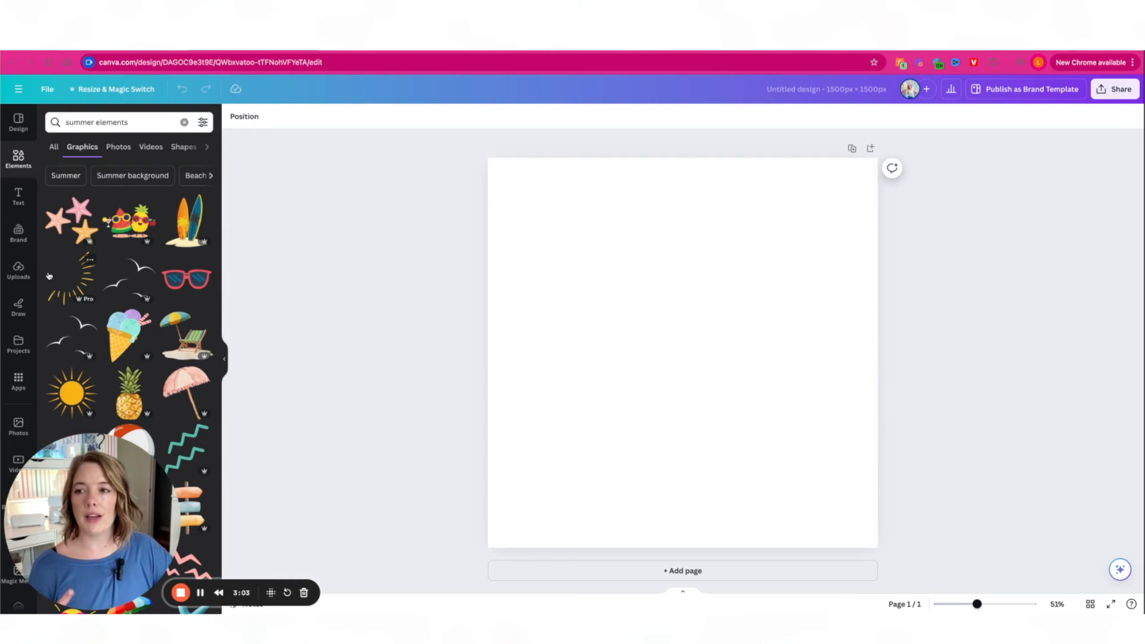
Filter the summer graphics to static ones only.
{"action": "left_click", "coordinate": [203, 123]}
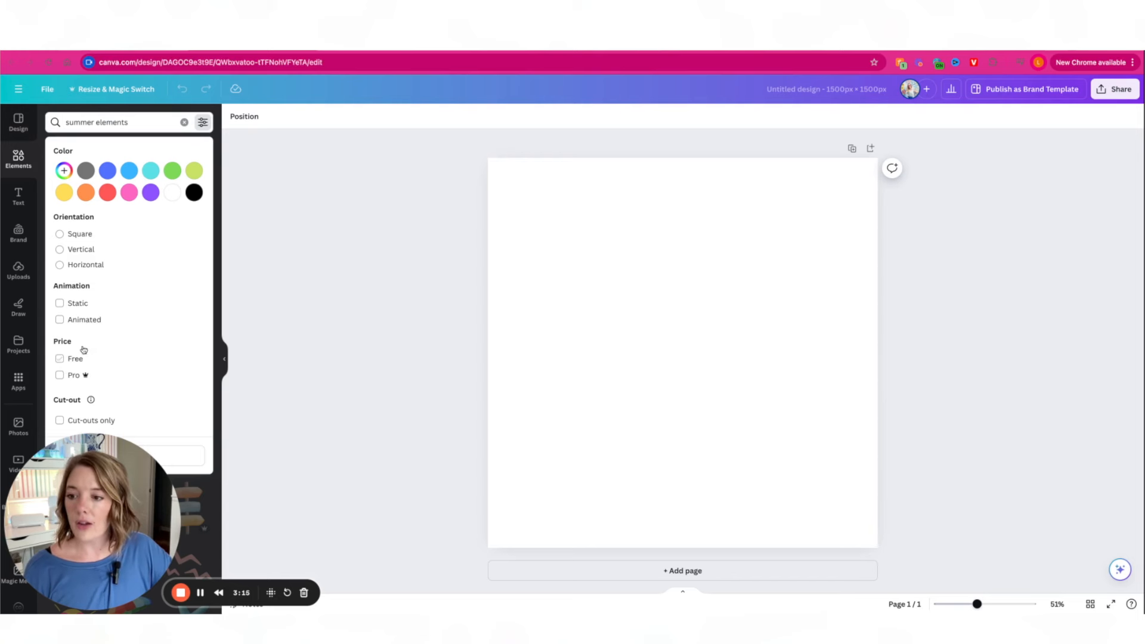
{"action": "left_click", "coordinate": [63, 305]}
{"action": "left_click", "coordinate": [206, 123]}
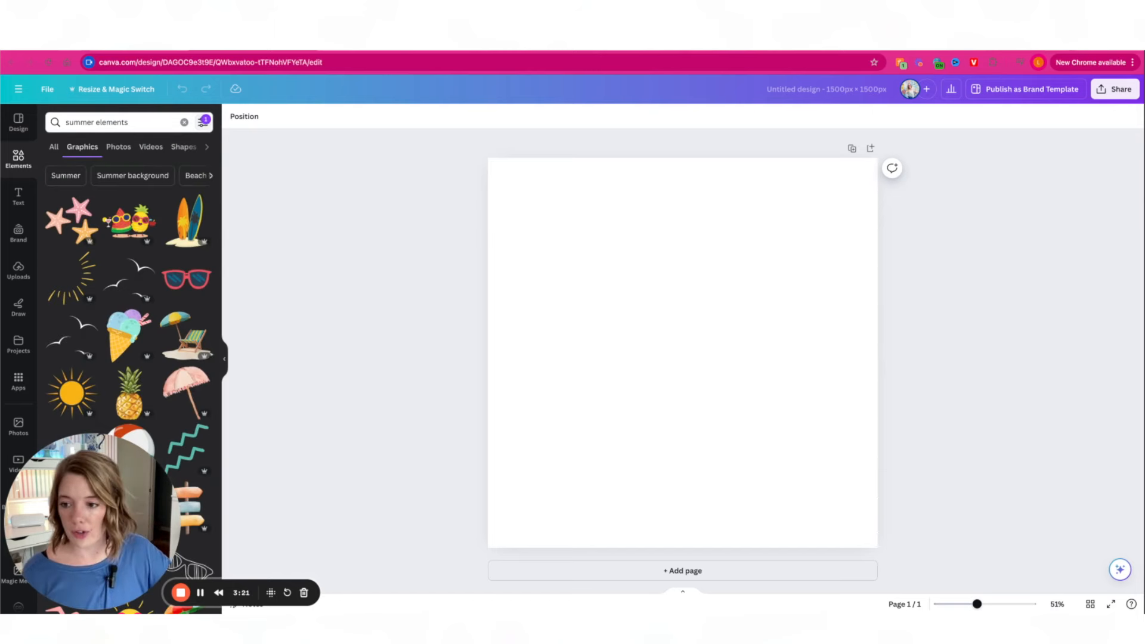
{"action": "left_click", "coordinate": [82, 243]}
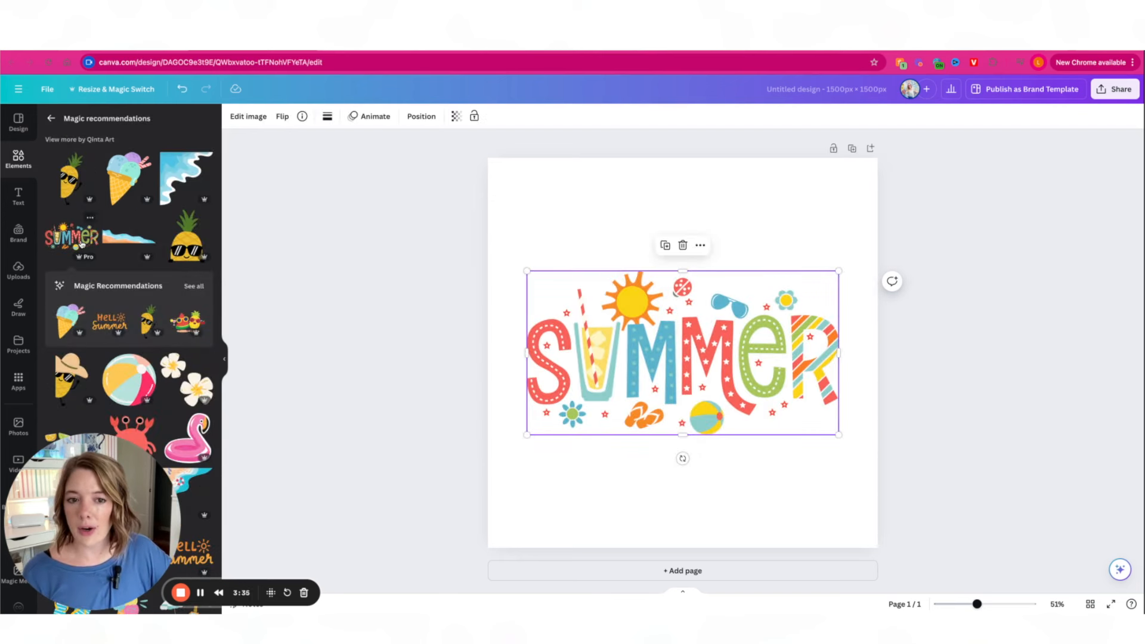
{"action": "left_click_drag", "start_coordinate": [685, 387], "coordinate": [696, 337]}
{"action": "key", "text": "Delete"}
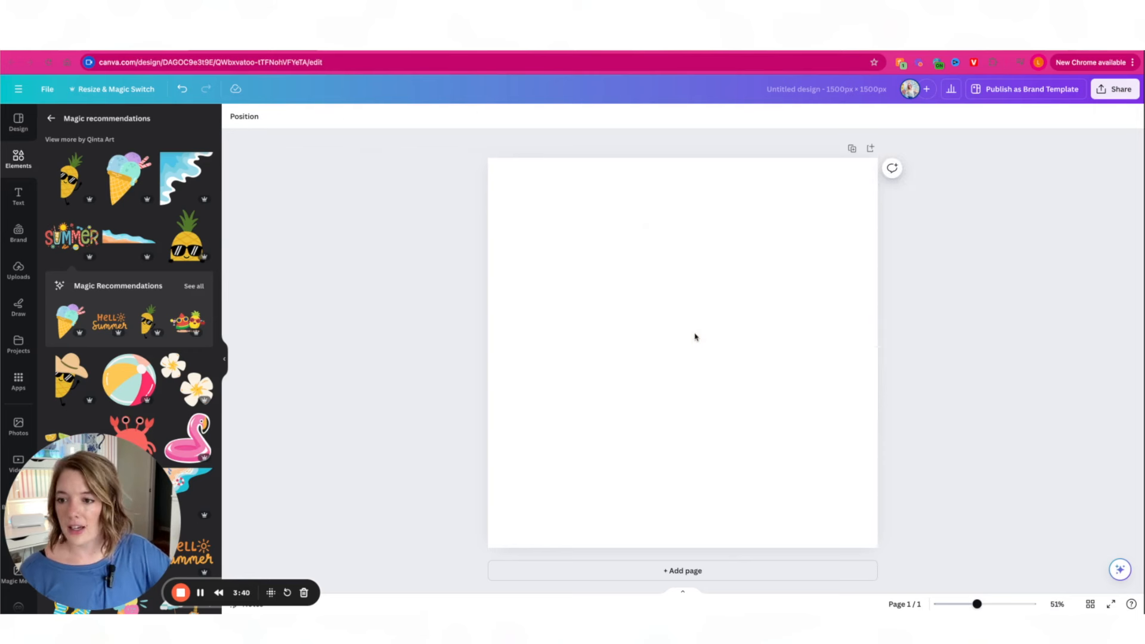
Add the beach ball and pink flamingo float graphics, with the ball made smaller, tilted slightly and placed up and to the right of the flamingo.
{"action": "left_click", "coordinate": [142, 381]}
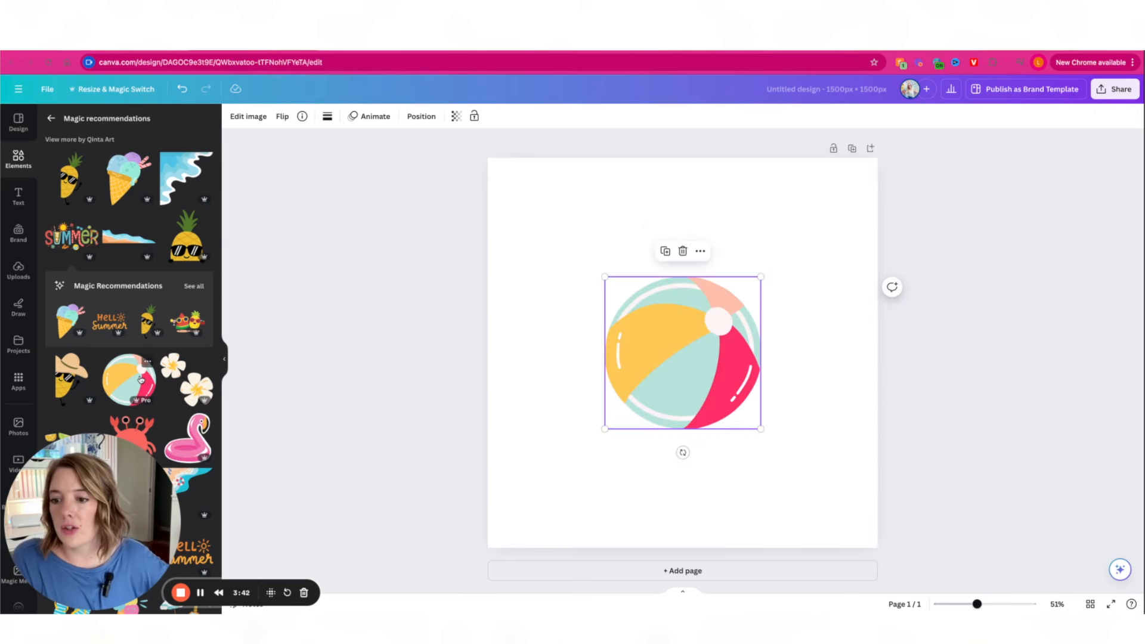
{"action": "left_click_drag", "start_coordinate": [197, 448], "coordinate": [659, 409]}
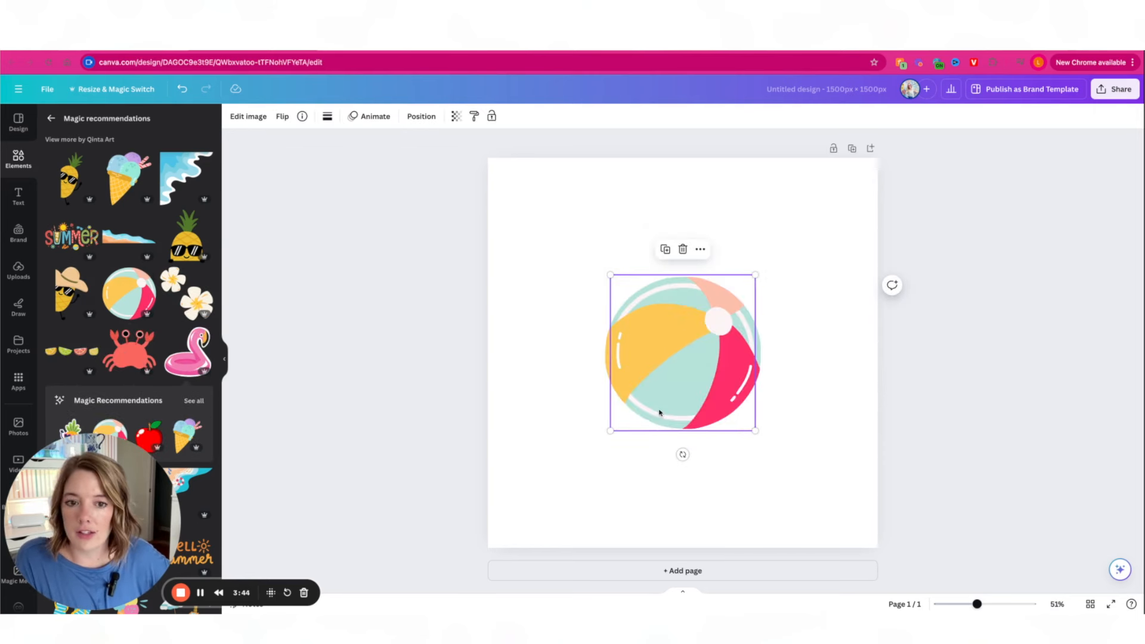
{"action": "left_click_drag", "start_coordinate": [729, 351], "coordinate": [790, 301]}
{"action": "left_click_drag", "start_coordinate": [823, 227], "coordinate": [811, 255]}
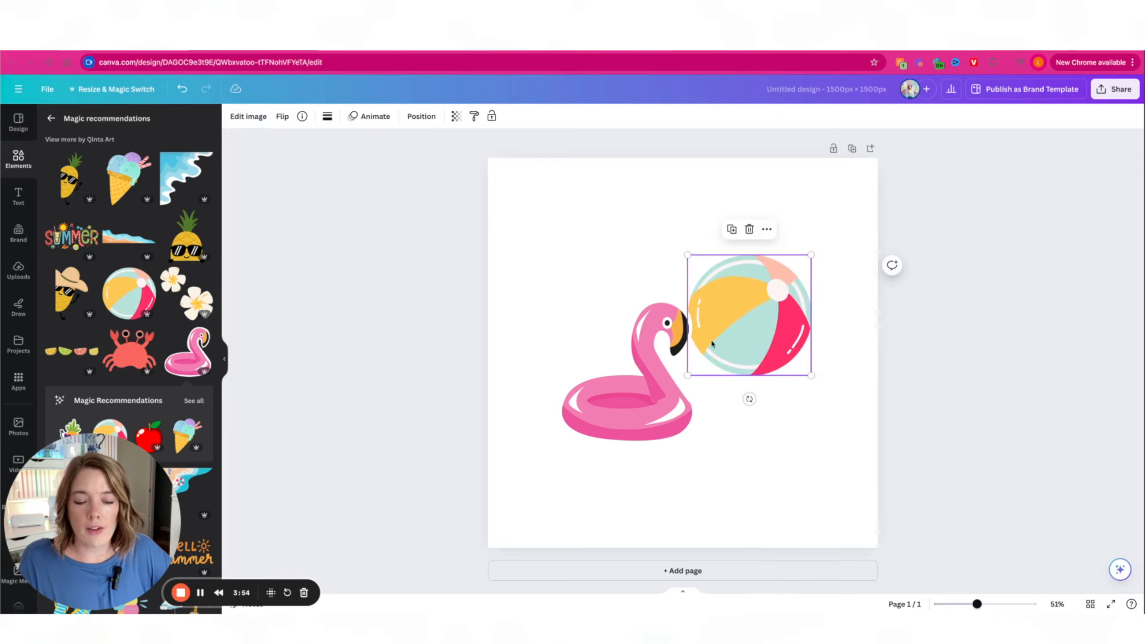
{"action": "mouse_move", "coordinate": [749, 399]}
{"action": "left_mouse_down"}
{"action": "mouse_move", "coordinate": [745, 417]}
{"action": "mouse_move", "coordinate": [786, 414]}
{"action": "mouse_move", "coordinate": [750, 411]}
{"action": "left_mouse_up"}
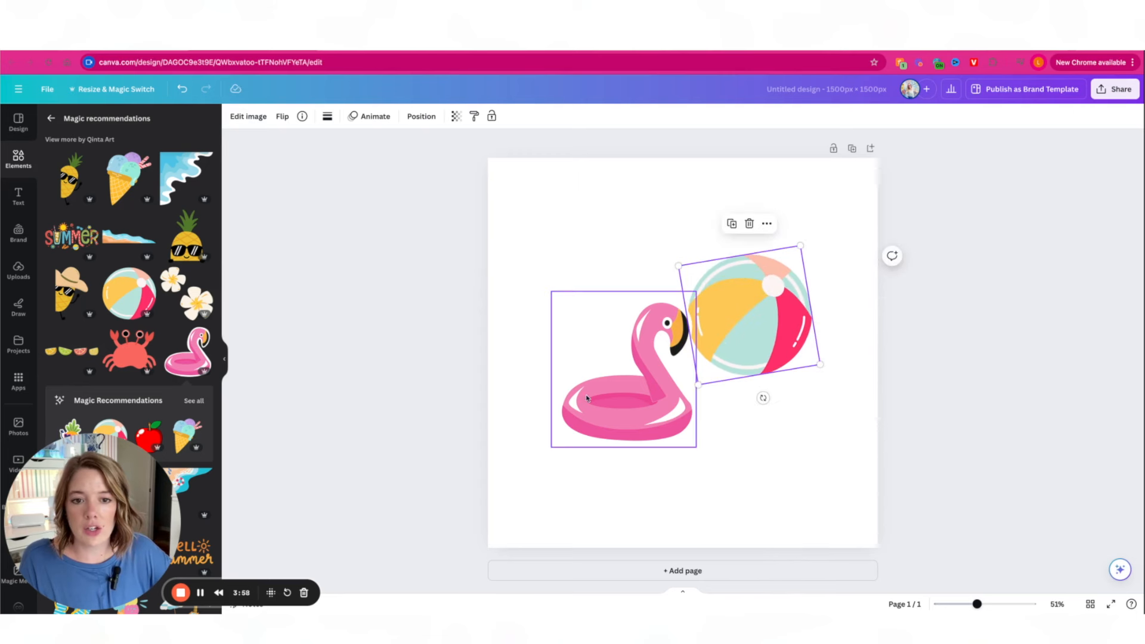
Enlarge the flamingo float slightly and arrange it with the beach ball so its head and neck overlap the ball's left edge.
{"action": "left_click_drag", "start_coordinate": [693, 445], "coordinate": [714, 424]}
{"action": "left_click_drag", "start_coordinate": [656, 396], "coordinate": [672, 402]}
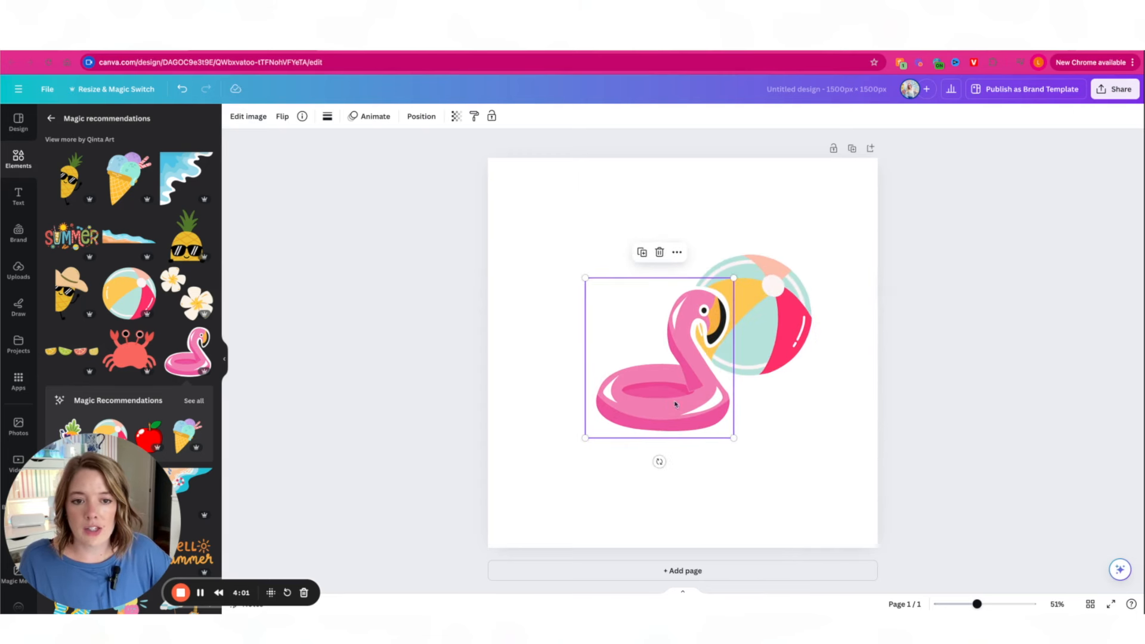
{"action": "left_click_drag", "start_coordinate": [770, 304], "coordinate": [770, 326]}
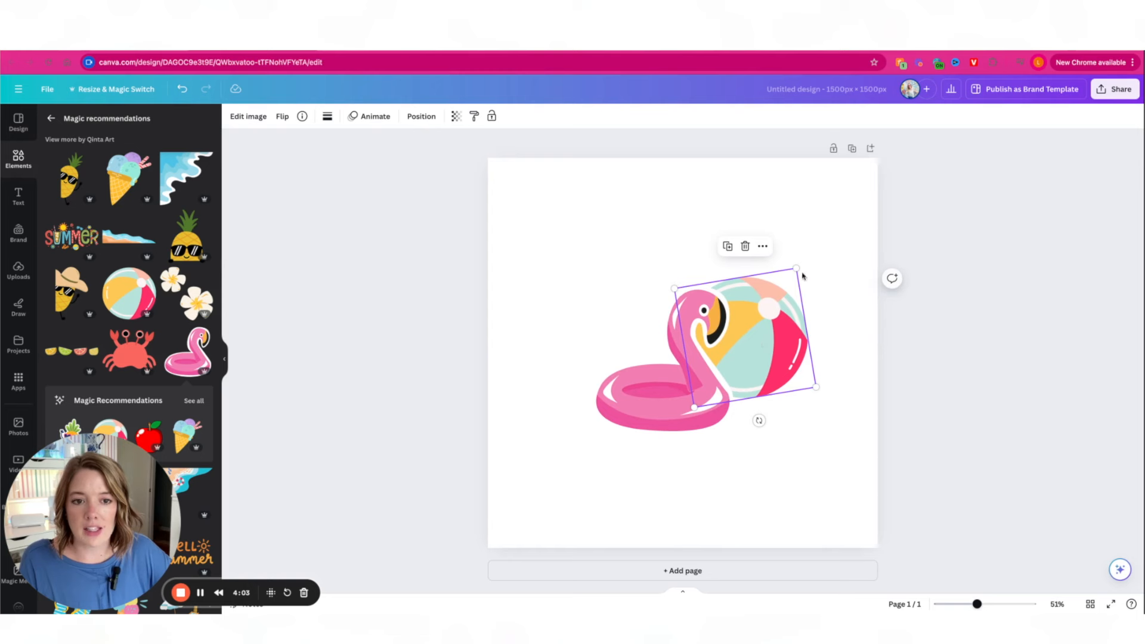
{"action": "left_click", "coordinate": [745, 477]}
{"action": "left_click_drag", "start_coordinate": [695, 414], "coordinate": [683, 414]}
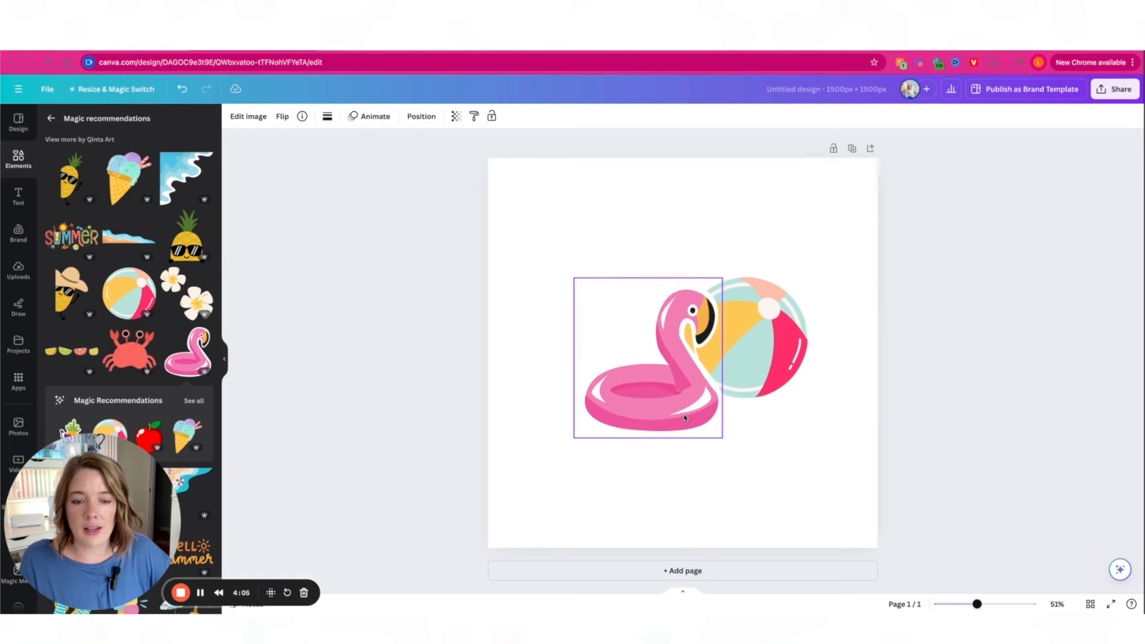
{"action": "left_click", "coordinate": [835, 453]}
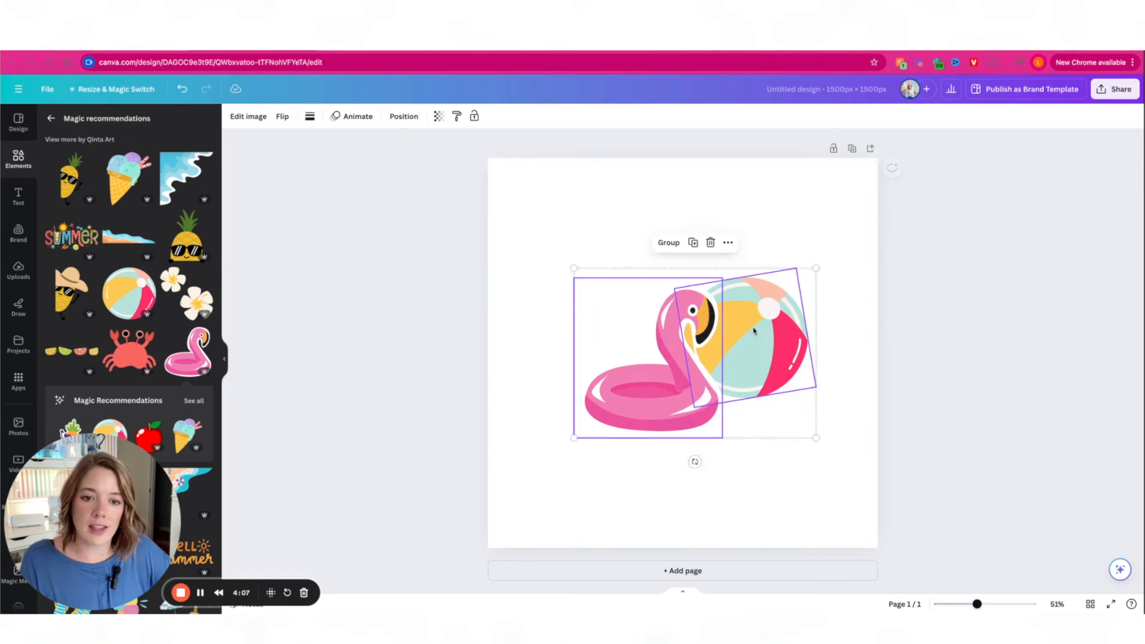
{"action": "left_click_drag", "start_coordinate": [611, 340], "coordinate": [590, 341]}
Send the flamingo float backward behind the beach ball and bring it forward in front again.
{"action": "left_click", "coordinate": [417, 116]}
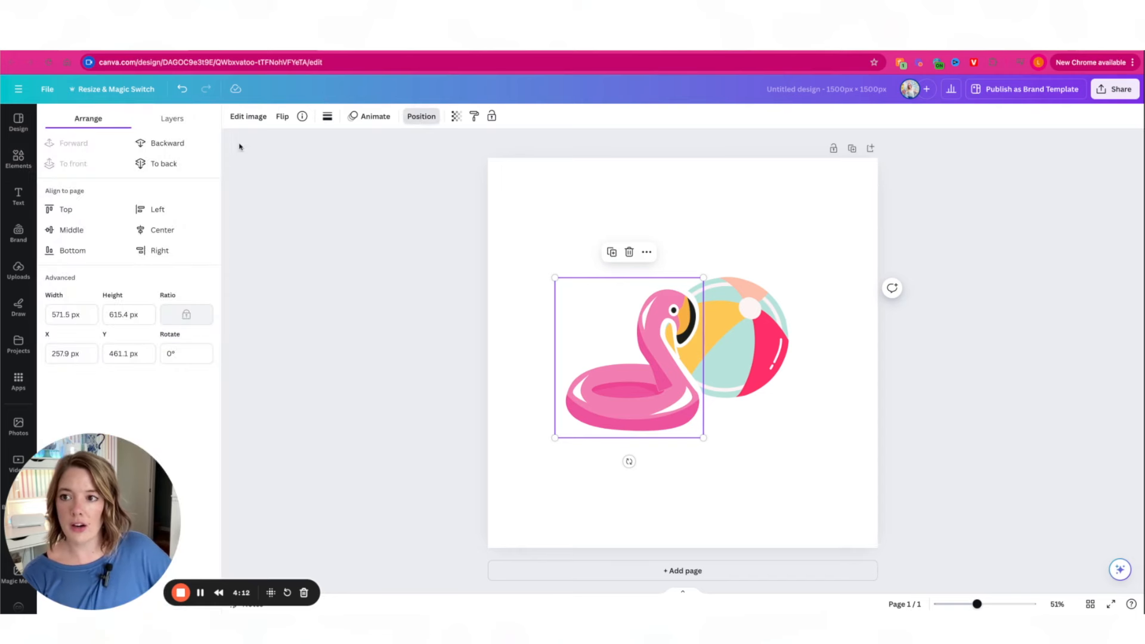
{"action": "left_click", "coordinate": [152, 146]}
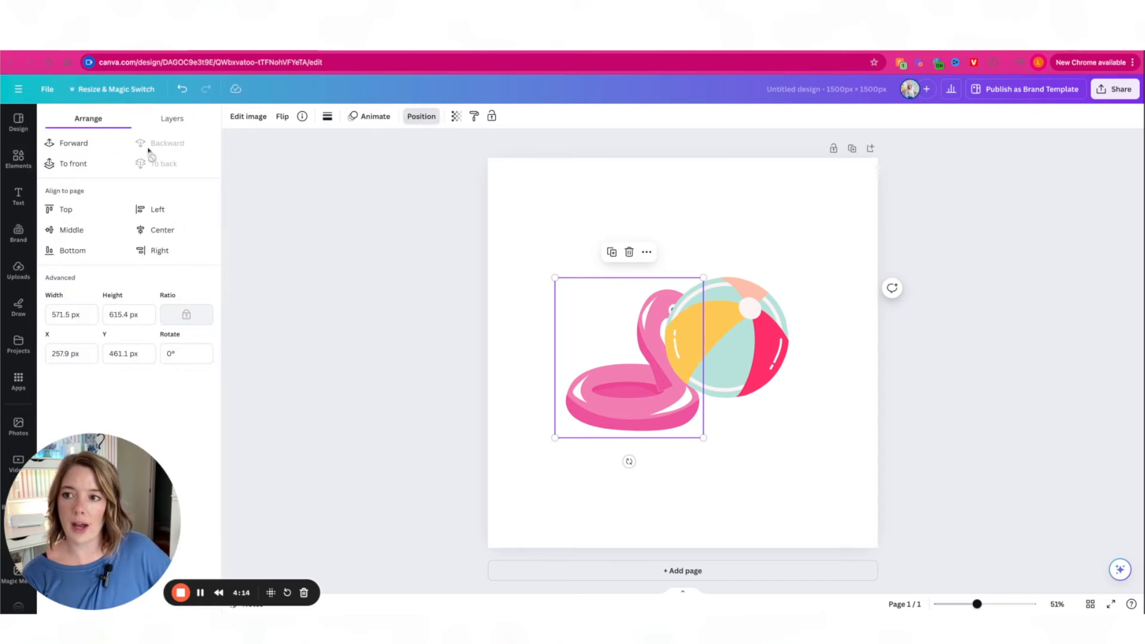
{"action": "left_click", "coordinate": [73, 145]}
{"action": "left_click", "coordinate": [423, 289]}
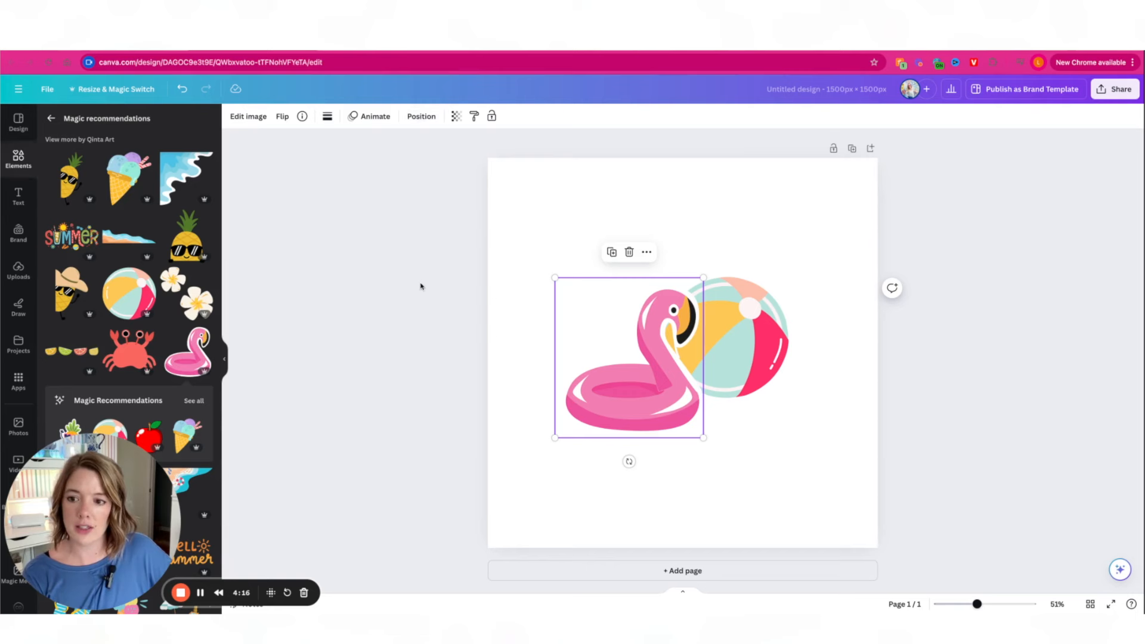
{"action": "left_click", "coordinate": [421, 285]}
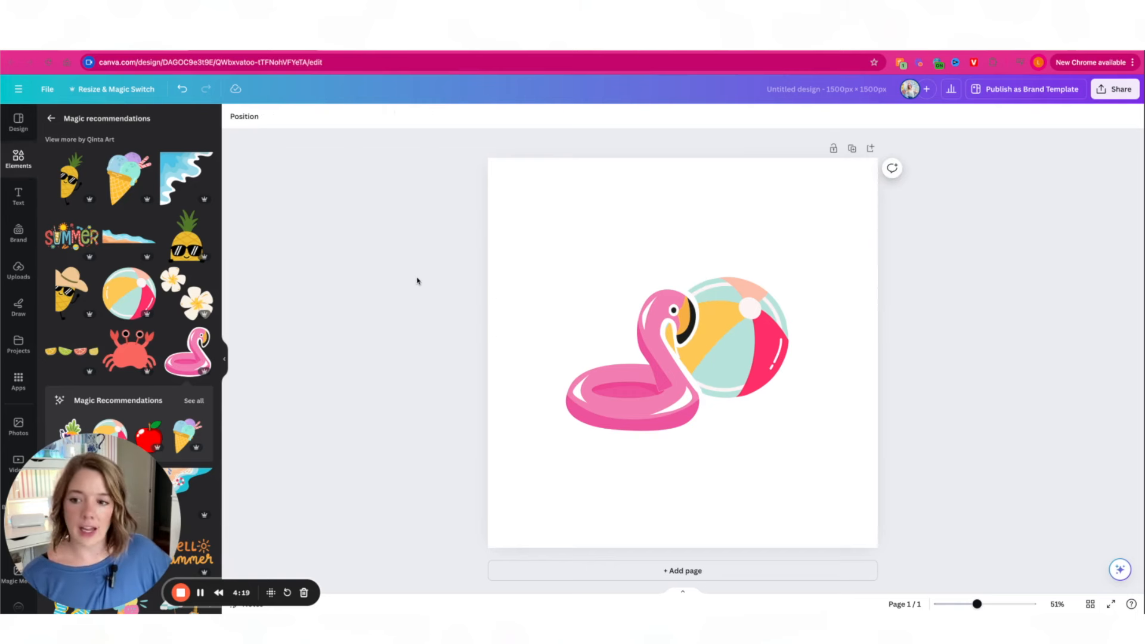
{"action": "scroll", "coordinate": [92, 333], "scroll_direction": "down", "scroll_amount": 4}
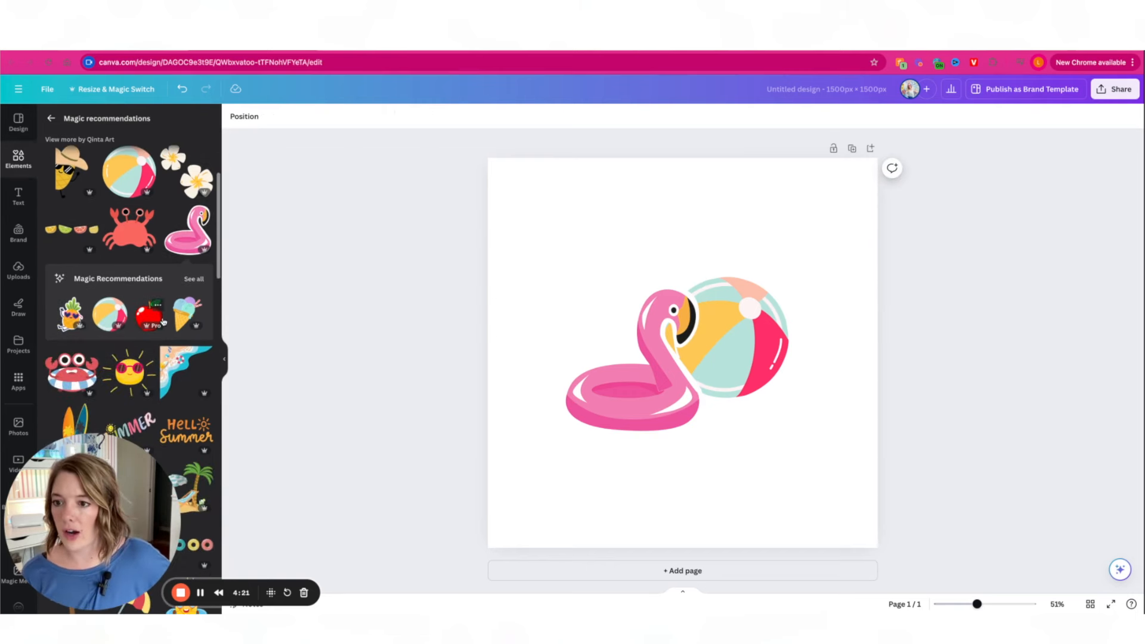
{"action": "left_click", "coordinate": [83, 231]}
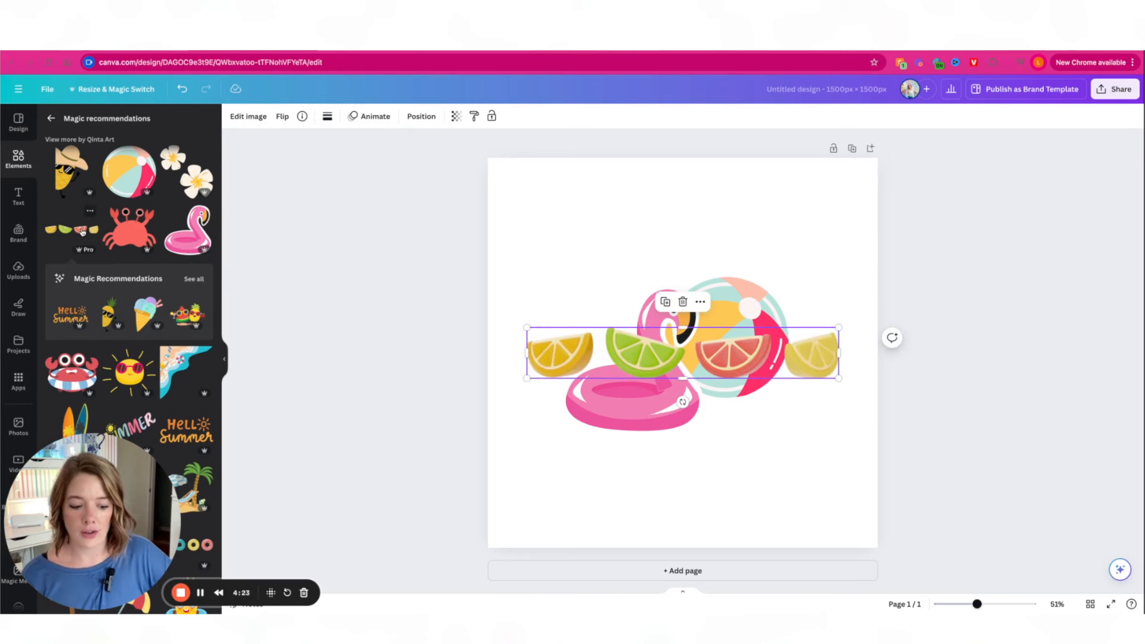
{"action": "key", "text": "Delete"}
{"action": "scroll", "coordinate": [119, 313], "scroll_direction": "down", "scroll_amount": 3}
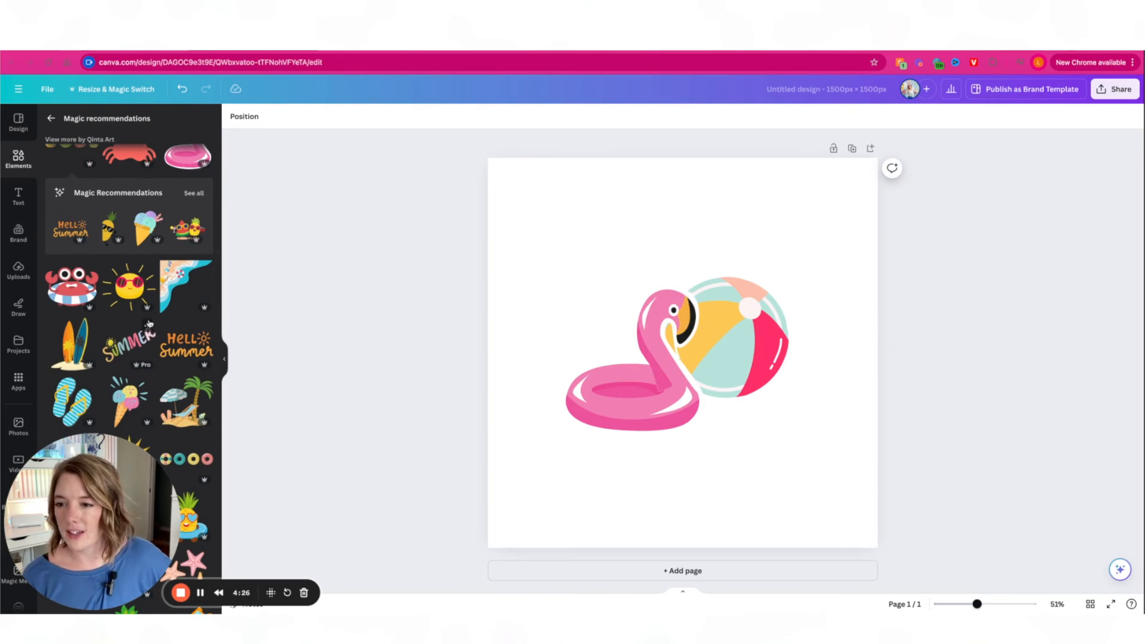
{"action": "left_click", "coordinate": [127, 348]}
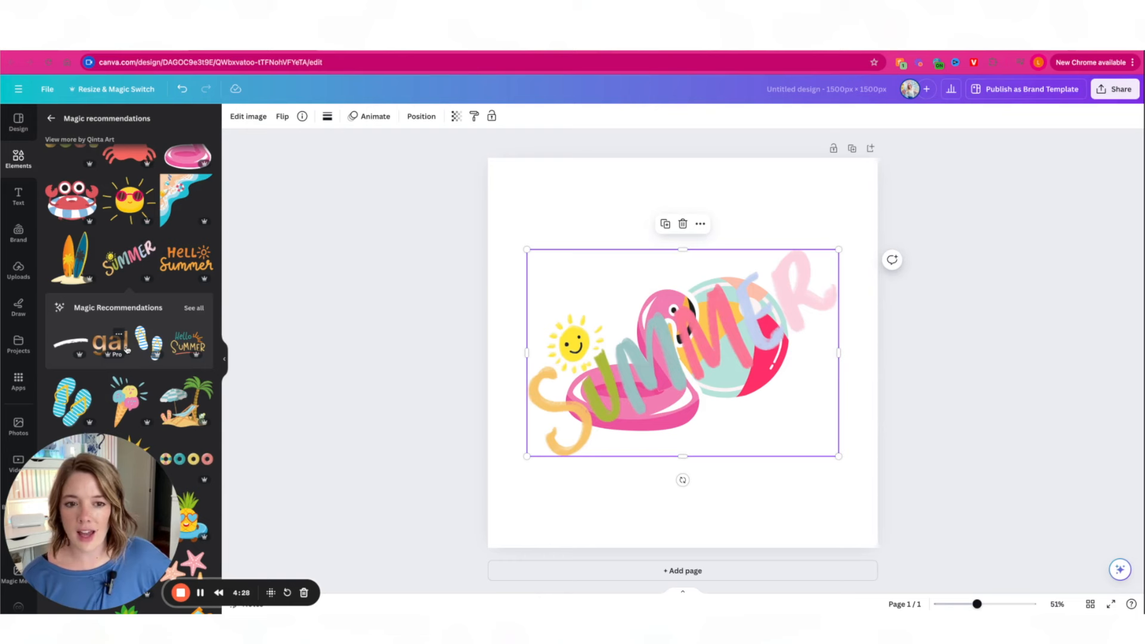
{"action": "left_click_drag", "start_coordinate": [757, 430], "coordinate": [749, 357]}
{"action": "left_click_drag", "start_coordinate": [676, 410], "coordinate": [624, 397]}
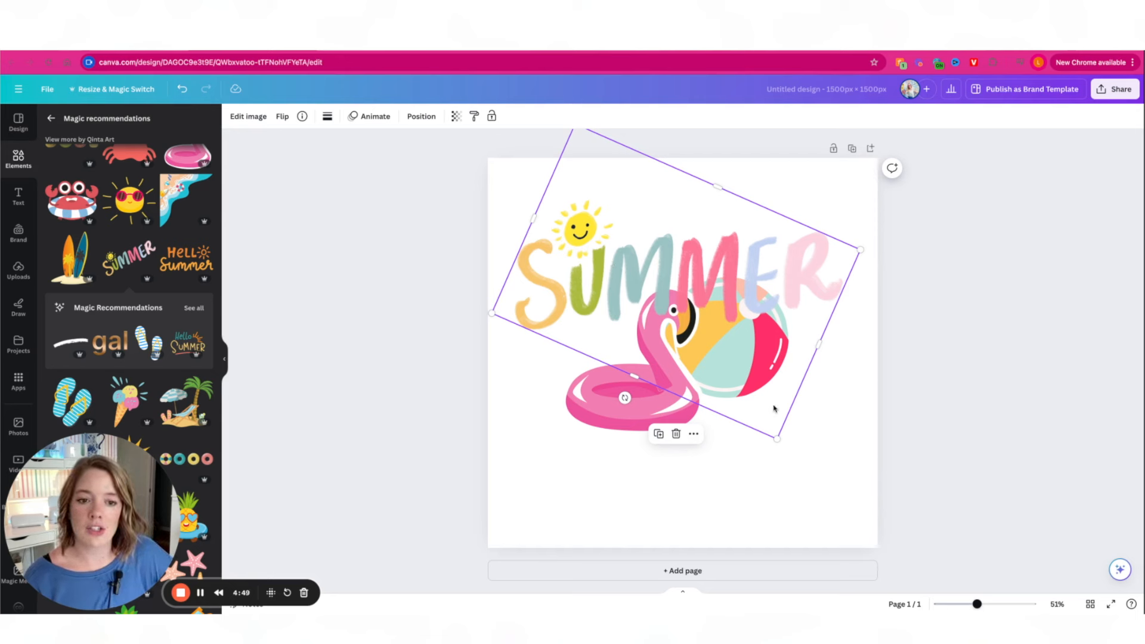
{"action": "left_click_drag", "start_coordinate": [777, 440], "coordinate": [644, 447]}
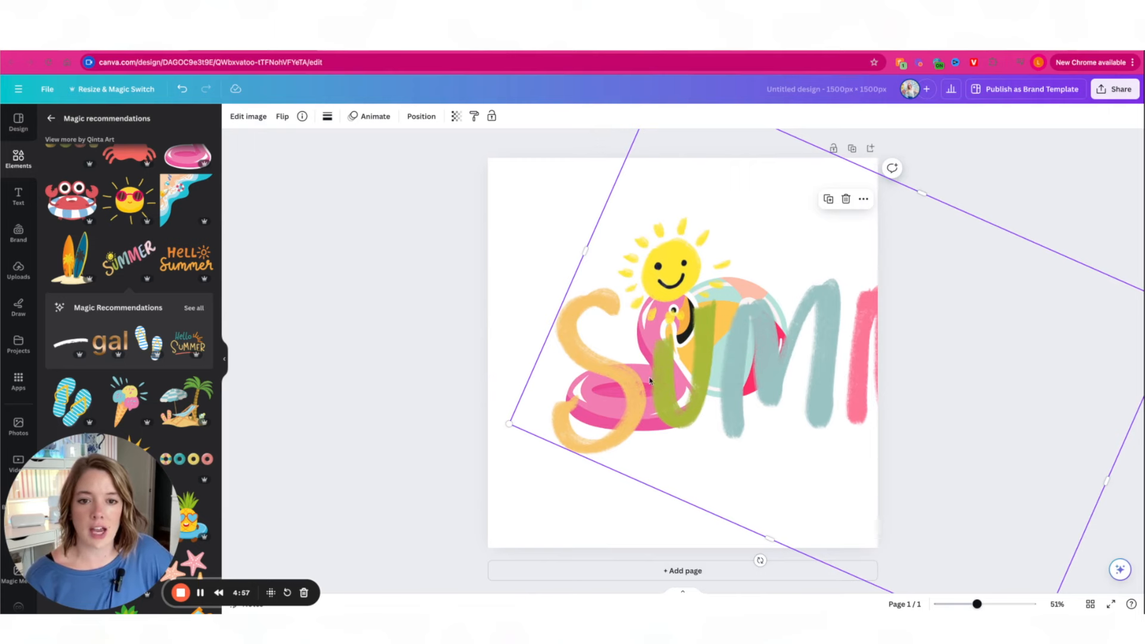
{"action": "left_click_drag", "start_coordinate": [829, 350], "coordinate": [745, 343]}
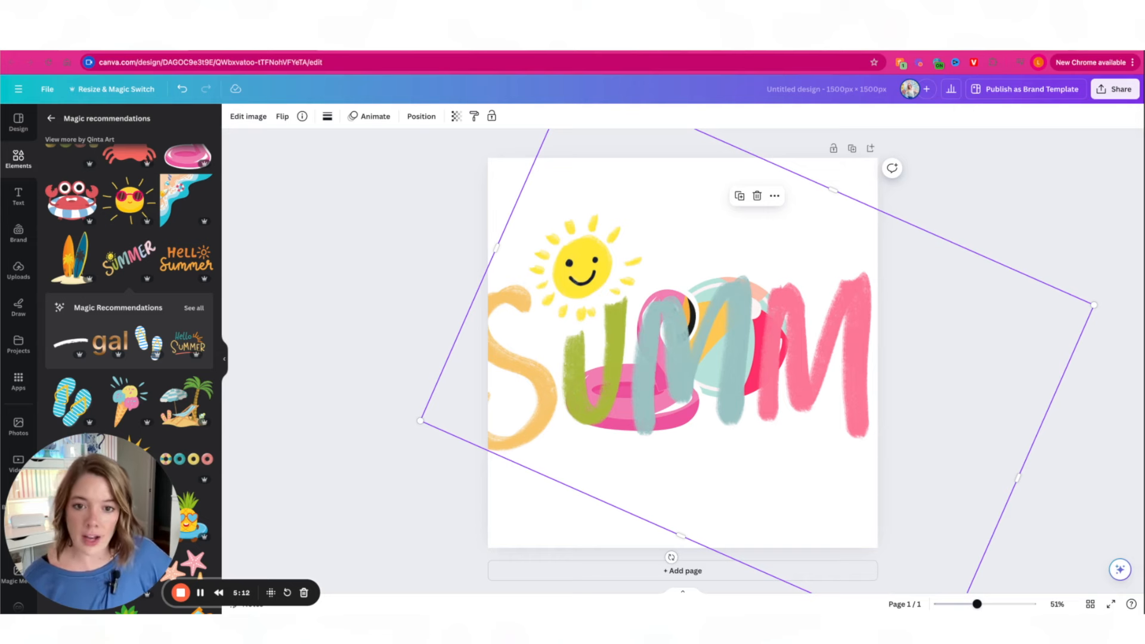
{"action": "left_click_drag", "start_coordinate": [570, 390], "coordinate": [607, 376]}
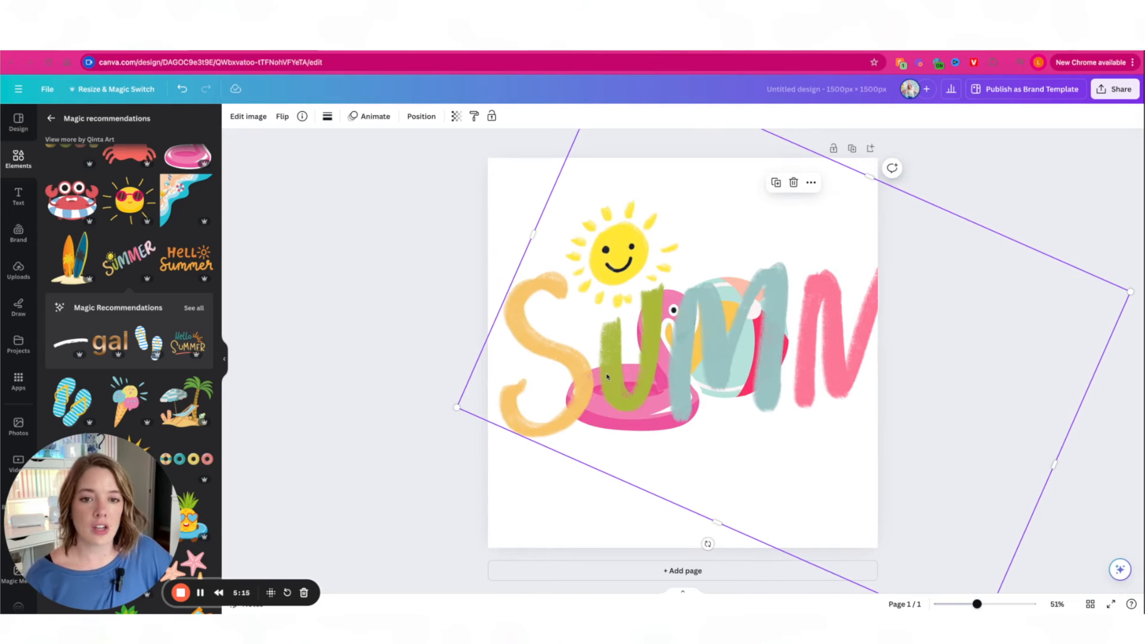
{"action": "key", "text": "Delete"}
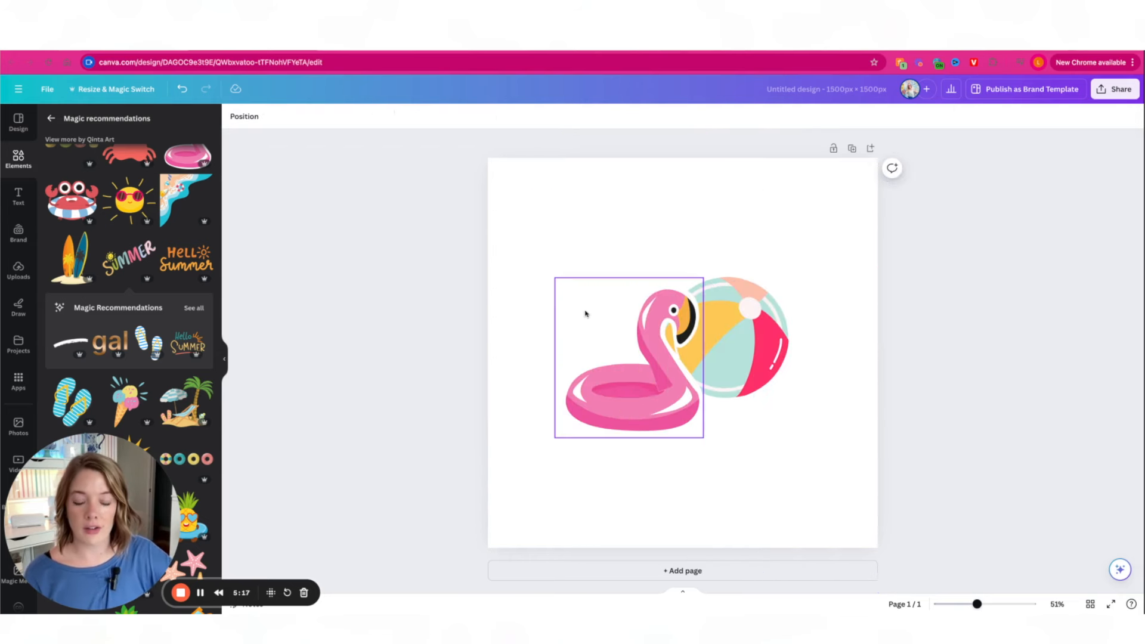
Try the multicoloured "Hello Summer" lettering graphic above the flamingo and beach ball, and remove it again.
{"action": "left_click", "coordinate": [186, 344]}
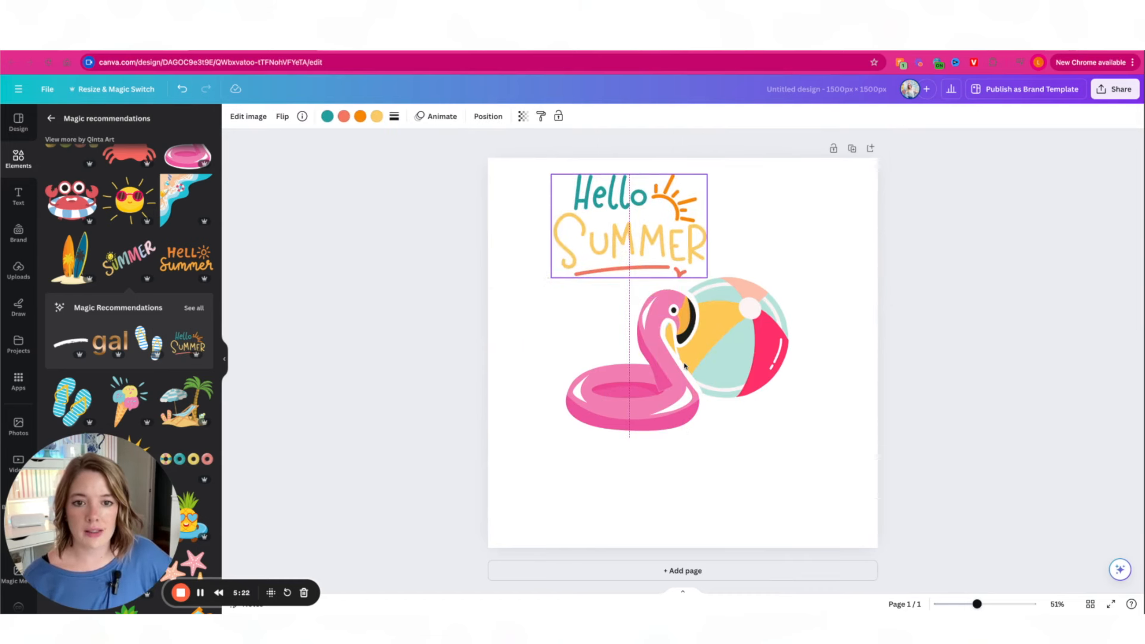
{"action": "key", "text": "Delete"}
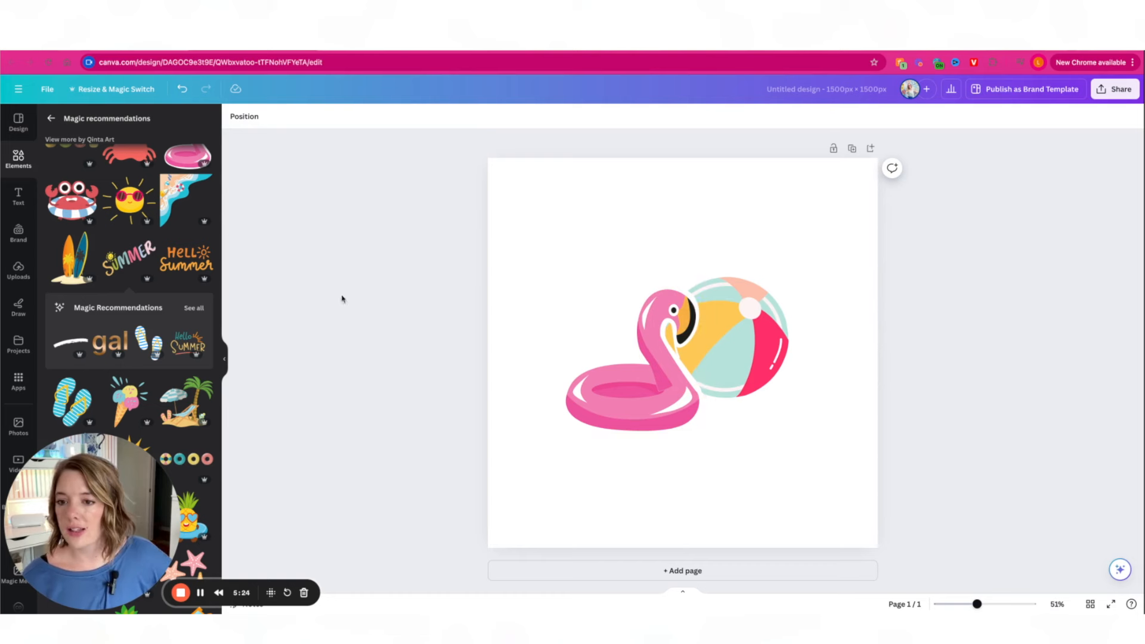
Look through the recommended graphics by the same artist for other summer elements that suit the design.
{"action": "scroll", "coordinate": [143, 277], "scroll_direction": "down", "scroll_amount": 2}
{"action": "scroll", "coordinate": [143, 277], "scroll_direction": "down", "scroll_amount": 3}
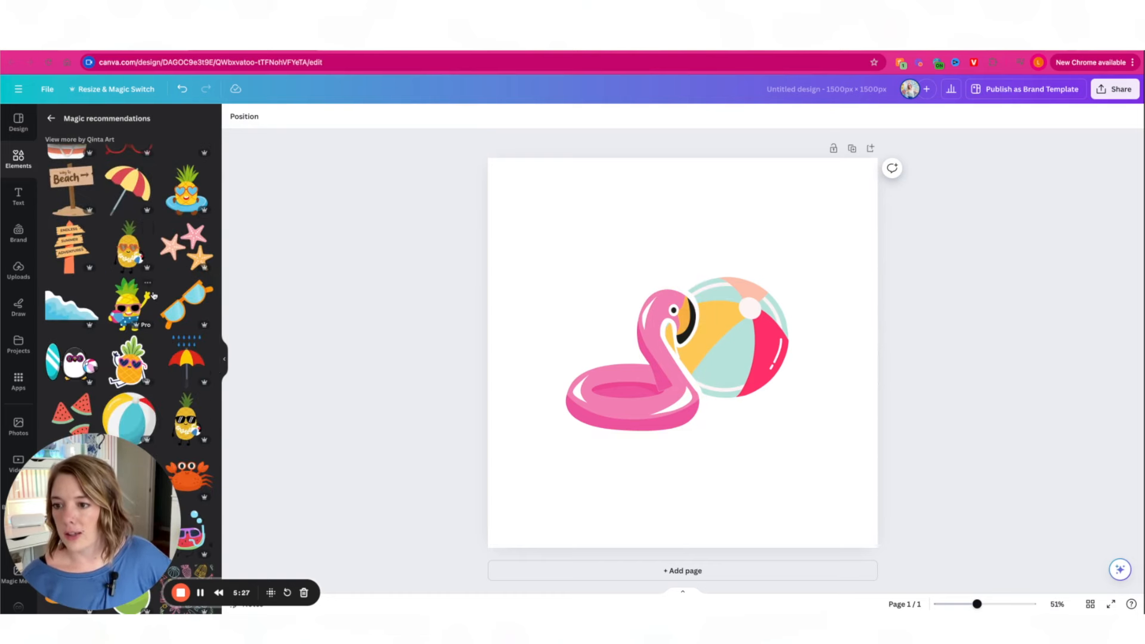
{"action": "scroll", "coordinate": [152, 293], "scroll_direction": "down", "scroll_amount": 7}
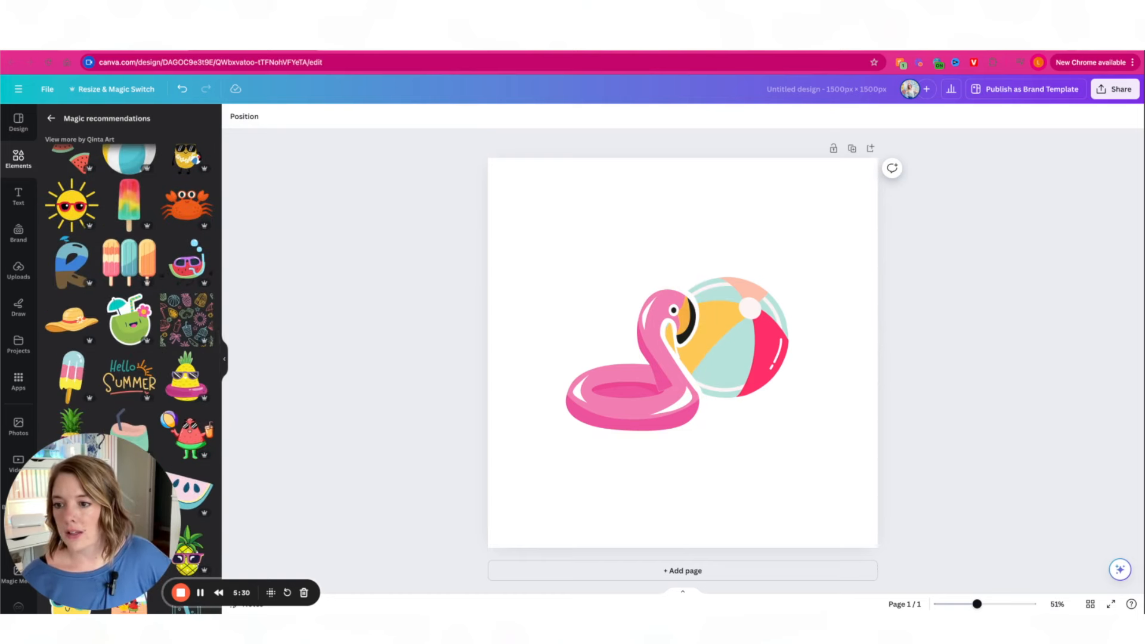
{"action": "scroll", "coordinate": [154, 296], "scroll_direction": "down", "scroll_amount": 2}
{"action": "scroll", "coordinate": [155, 296], "scroll_direction": "down", "scroll_amount": 4}
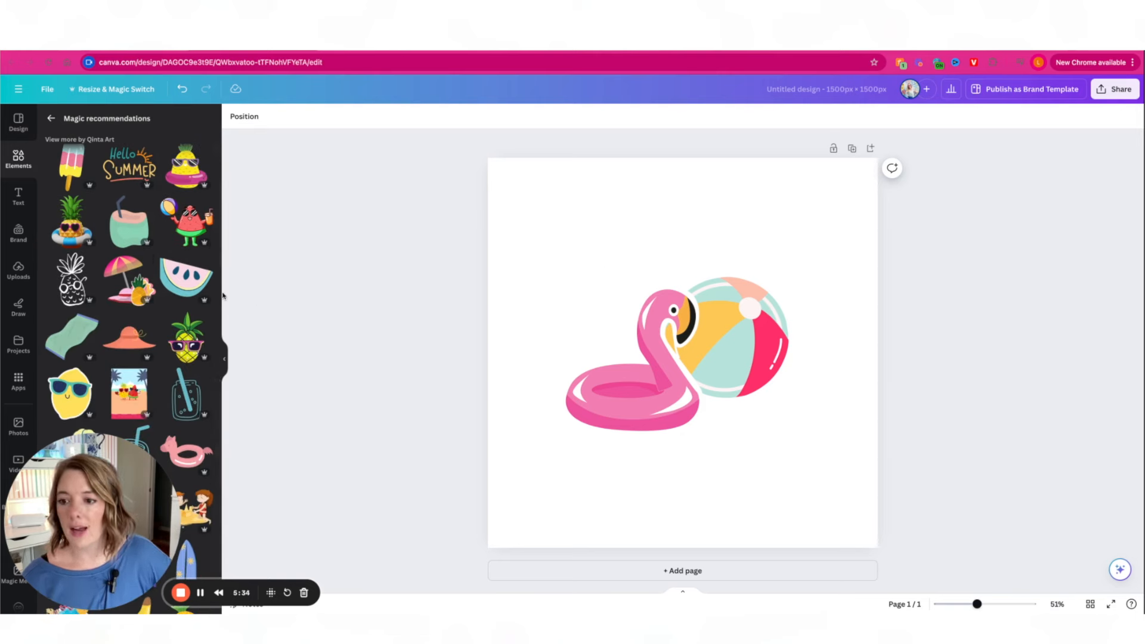
{"action": "scroll", "coordinate": [144, 299], "scroll_direction": "down", "scroll_amount": 5}
{"action": "scroll", "coordinate": [144, 299], "scroll_direction": "down", "scroll_amount": 5}
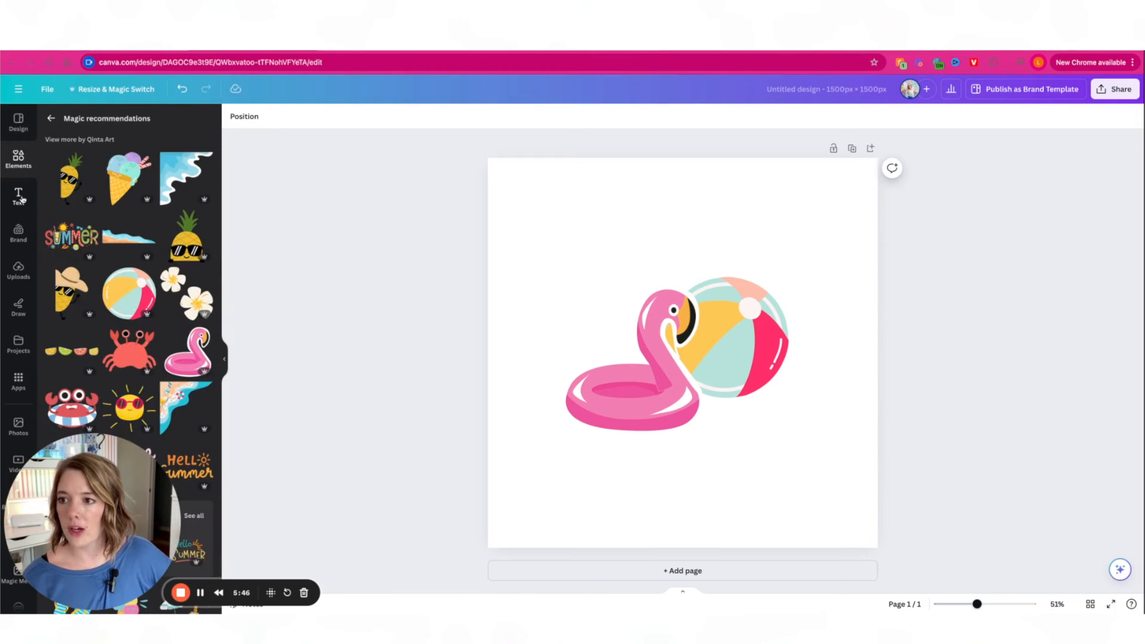
Add a heading reading "HOT GIRL SUMMER" at font size 93.4 just above the flamingo and beach ball.
{"action": "left_click", "coordinate": [19, 197]}
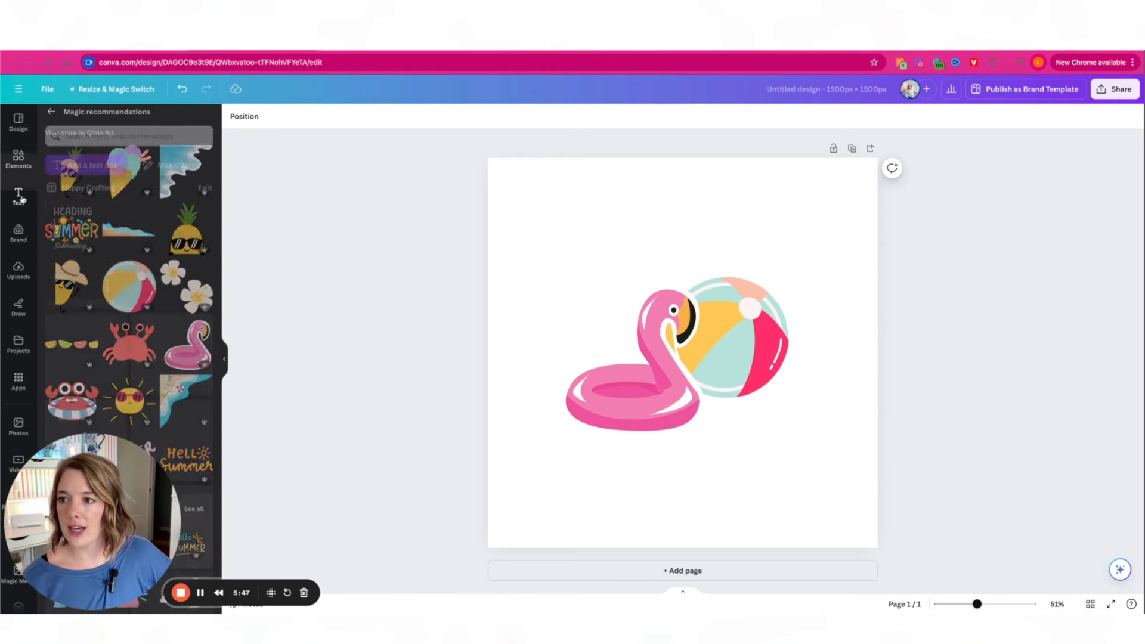
{"action": "left_click", "coordinate": [73, 198]}
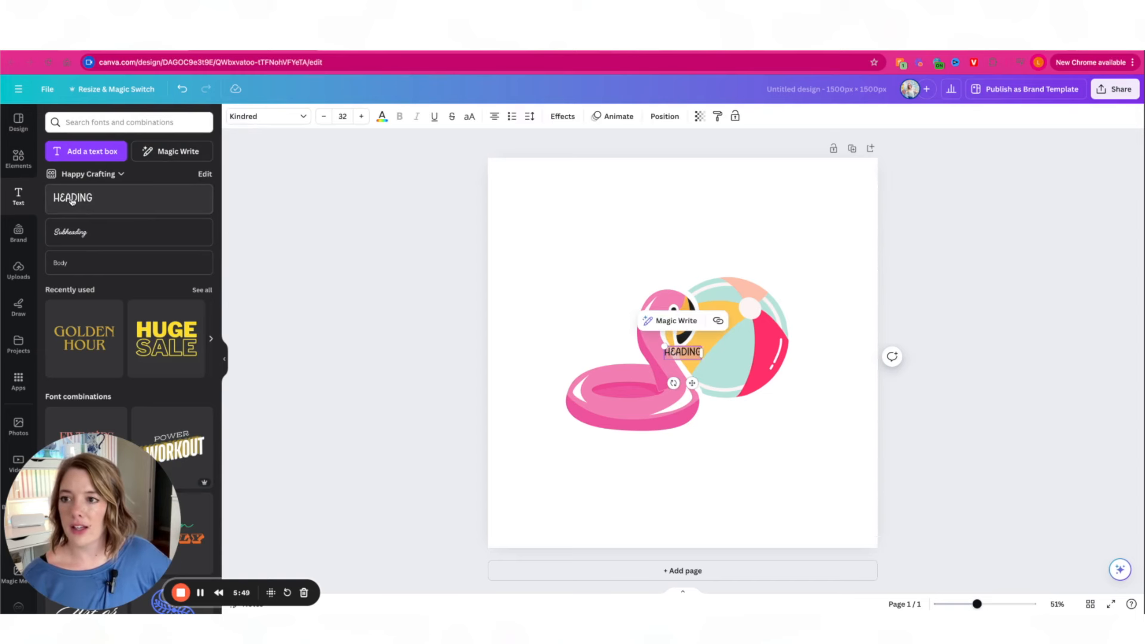
{"action": "left_click_drag", "start_coordinate": [682, 352], "coordinate": [631, 215]}
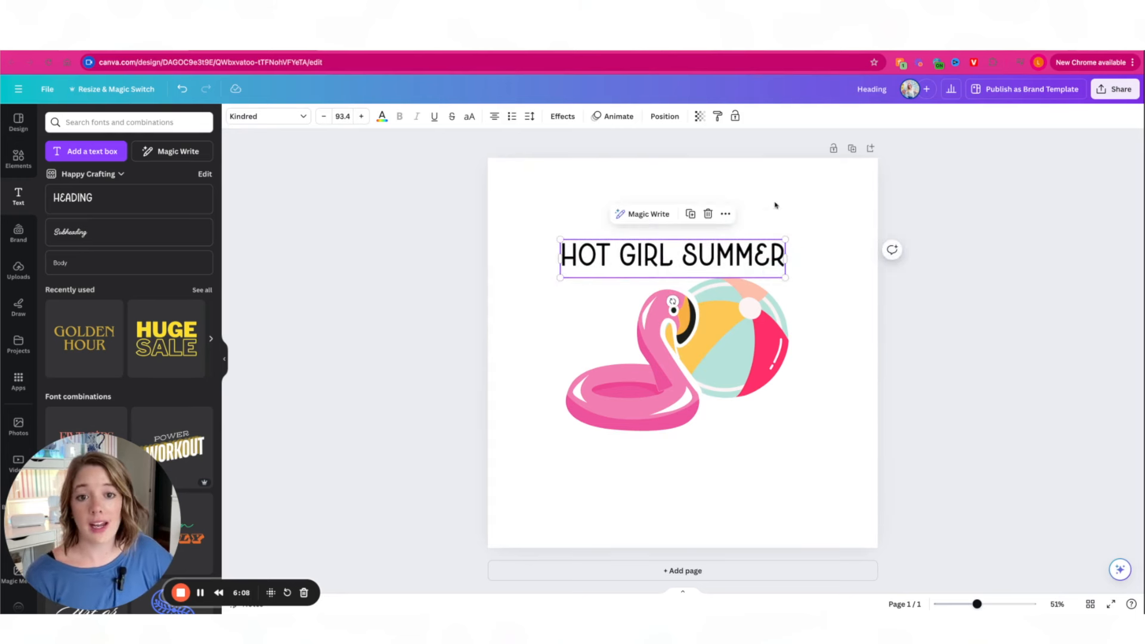
Search the fonts for "retro" and set the heading in Nectarine.
{"action": "left_click", "coordinate": [304, 117]}
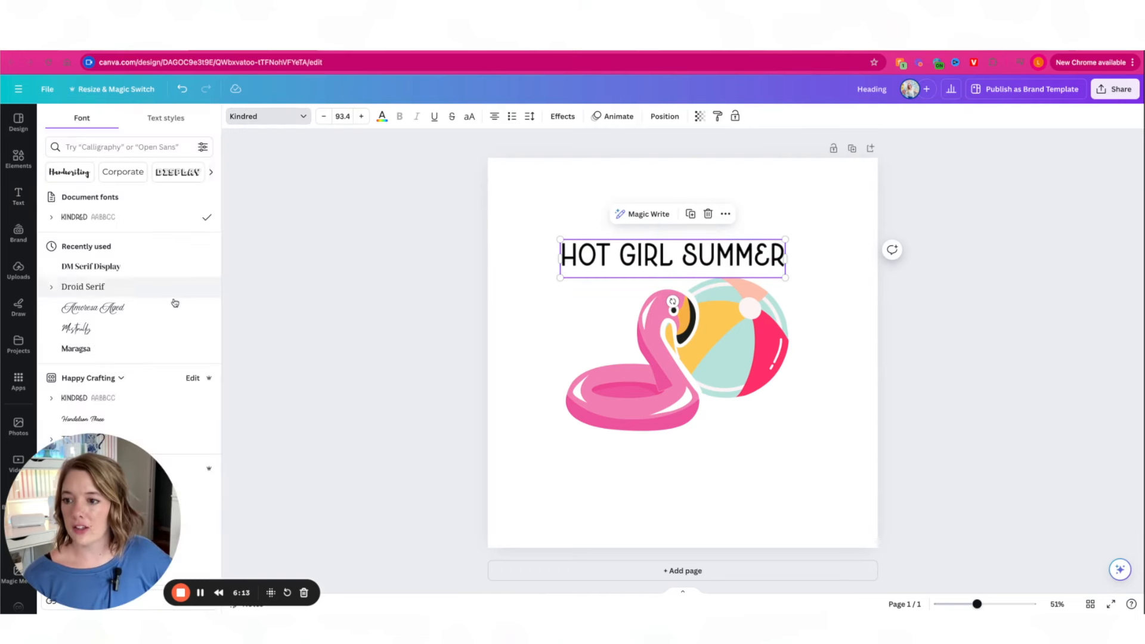
{"action": "scroll", "coordinate": [175, 303], "scroll_direction": "down", "scroll_amount": 4}
{"action": "scroll", "coordinate": [164, 318], "scroll_direction": "down", "scroll_amount": 10}
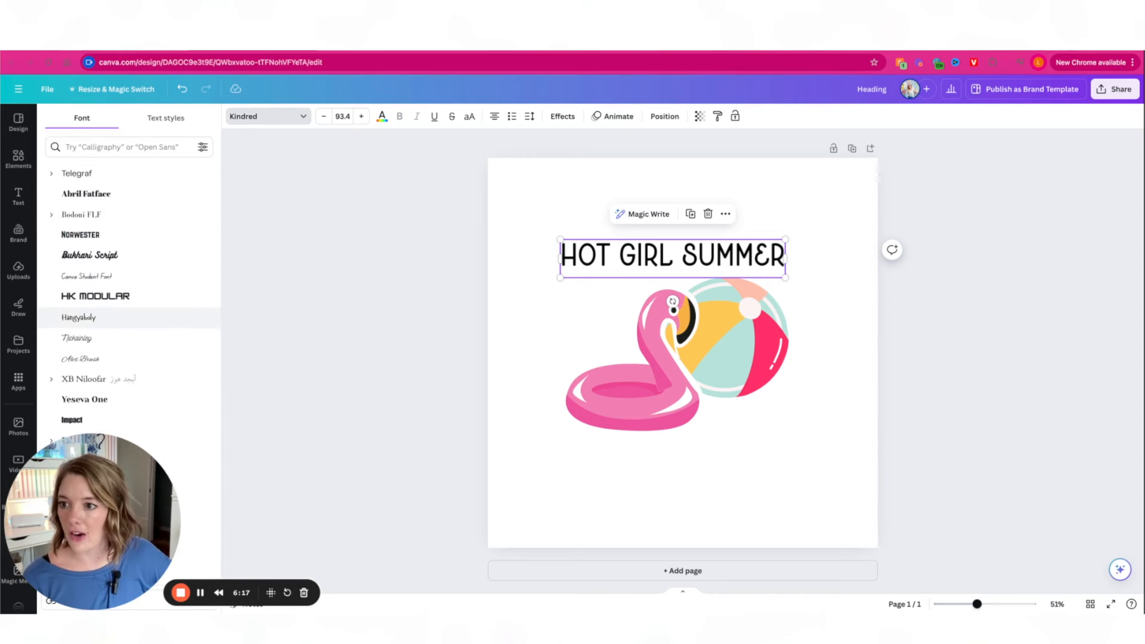
{"action": "left_click", "coordinate": [96, 147]}
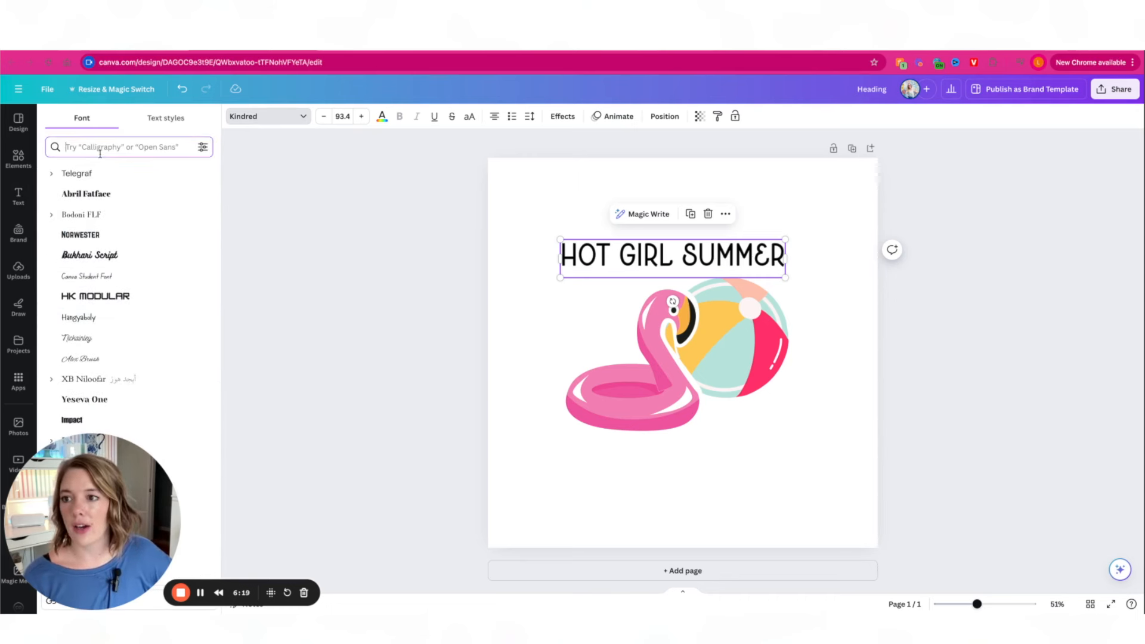
{"action": "type", "text": "retro"}
{"action": "scroll", "coordinate": [134, 326], "scroll_direction": "down", "scroll_amount": 3}
{"action": "left_click", "coordinate": [111, 246]}
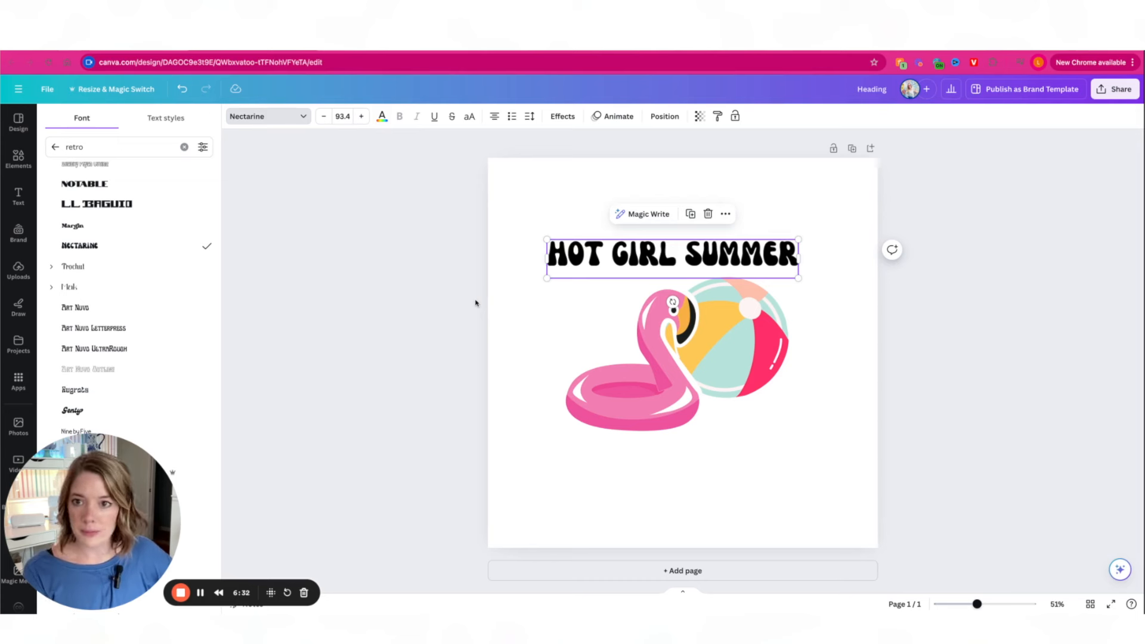
Recolour the heading, trying the light brand pink and the flamingo's pink before sampling the beach ball's red-pink stripe (#FE3069).
{"action": "left_click", "coordinate": [382, 117]}
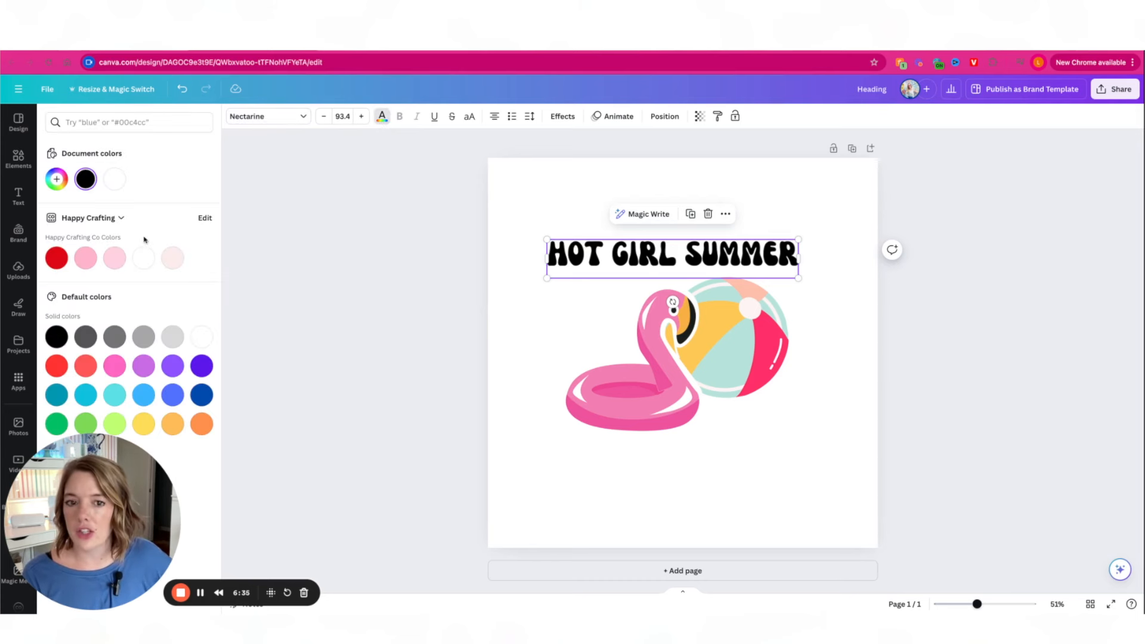
{"action": "left_click", "coordinate": [87, 257]}
{"action": "left_click", "coordinate": [52, 180]}
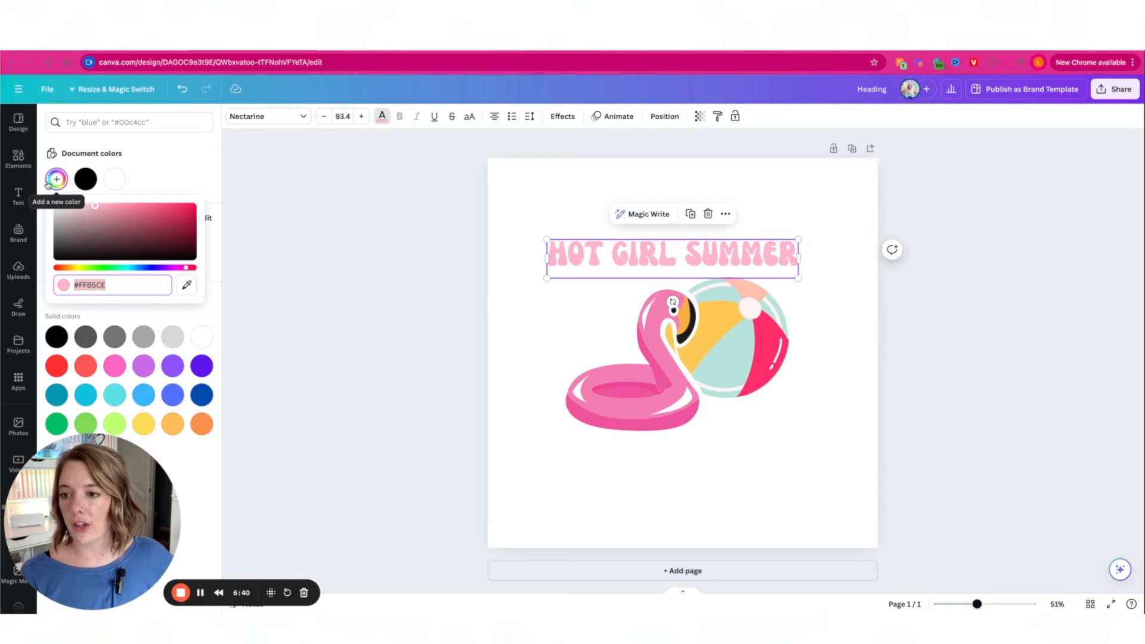
{"action": "left_click", "coordinate": [187, 285]}
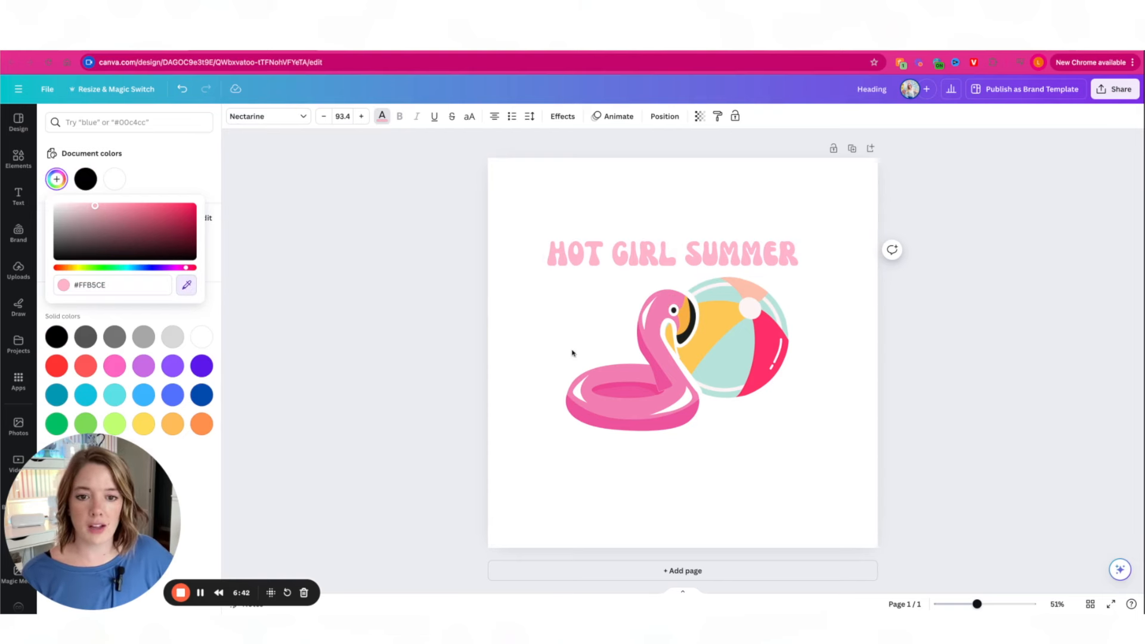
{"action": "left_click", "coordinate": [643, 351]}
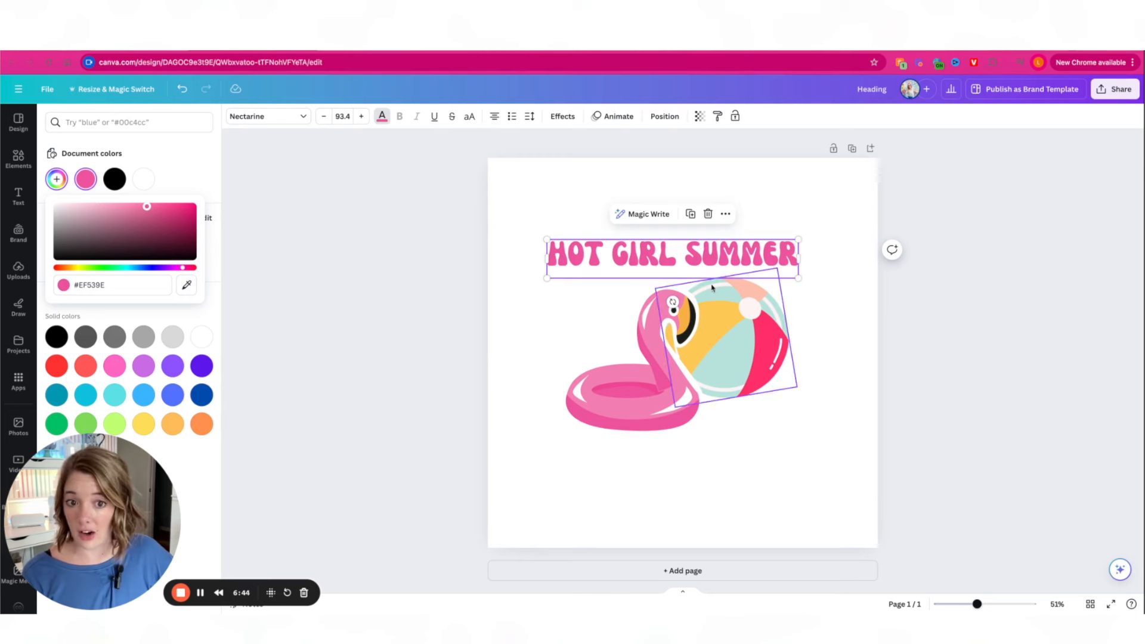
{"action": "left_click", "coordinate": [185, 287]}
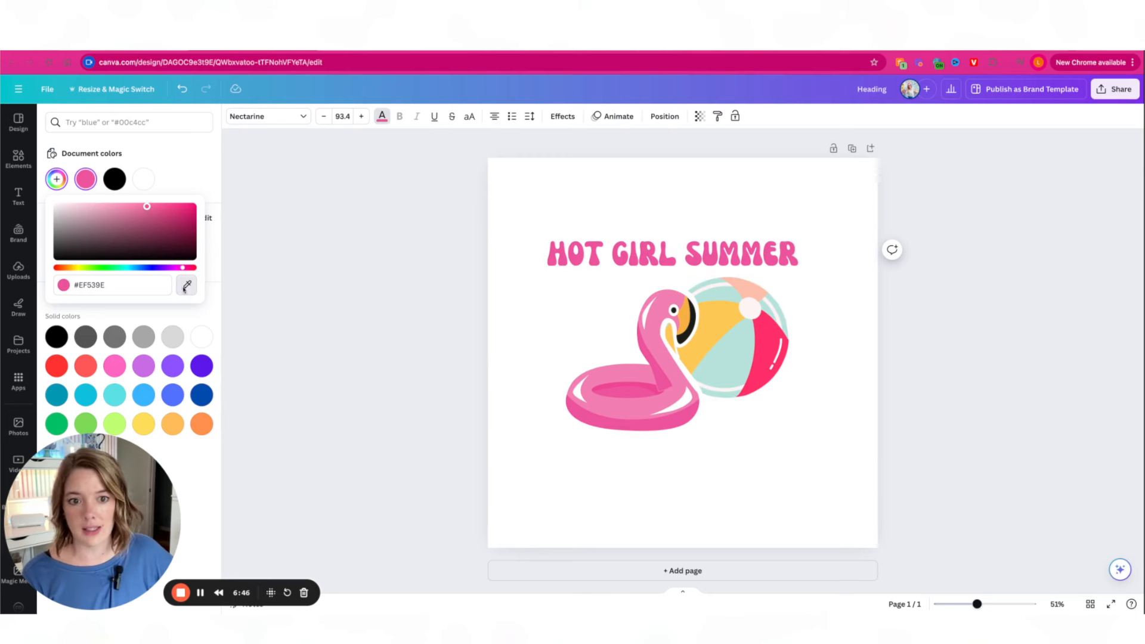
{"action": "left_click", "coordinate": [770, 358]}
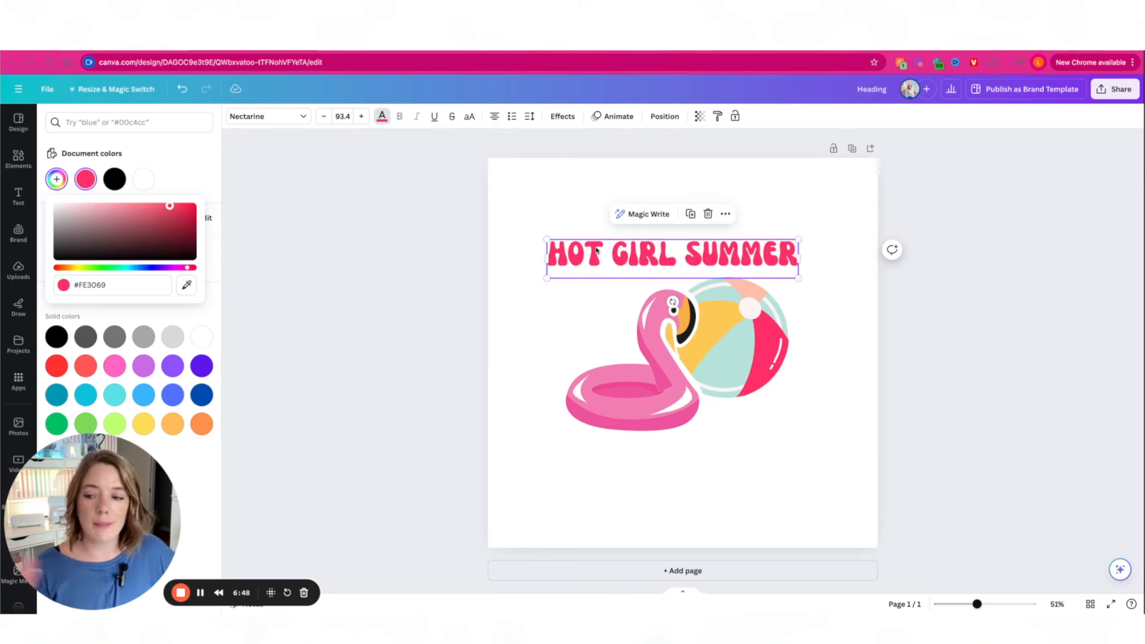
{"action": "left_click", "coordinate": [519, 309]}
Curve the heading with a value of 54 and rotate it to about -12° so it arches over the flamingo and beach ball.
{"action": "left_click_drag", "start_coordinate": [555, 256], "coordinate": [541, 257]}
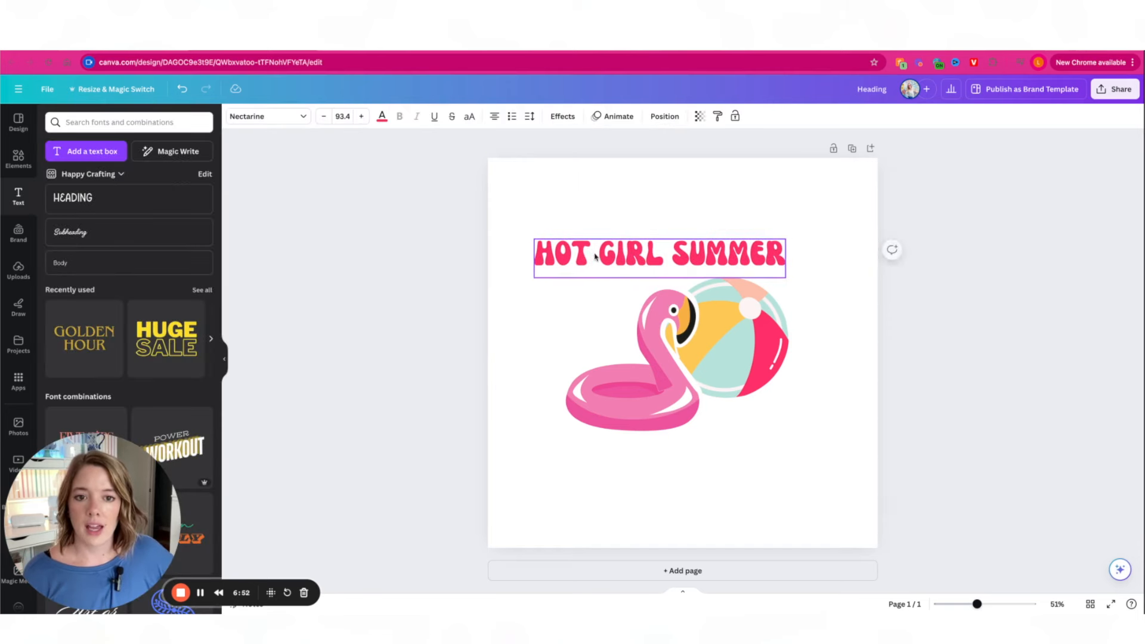
{"action": "left_click", "coordinate": [563, 117]}
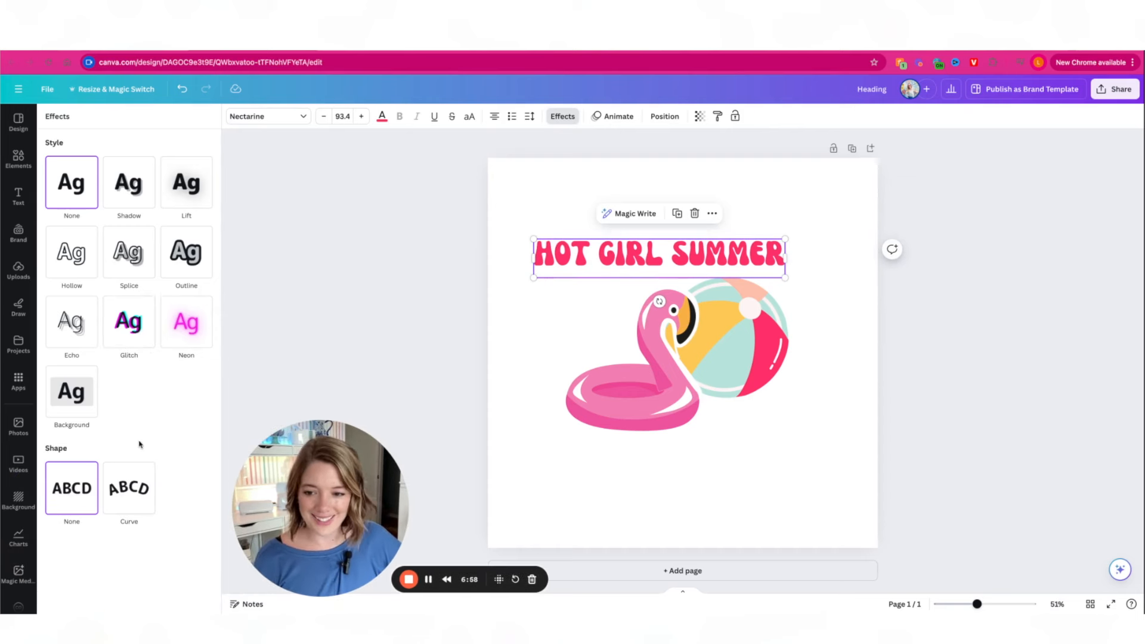
{"action": "left_click", "coordinate": [126, 488]}
{"action": "left_click_drag", "start_coordinate": [128, 556], "coordinate": [158, 560]}
{"action": "left_click_drag", "start_coordinate": [597, 291], "coordinate": [610, 289]}
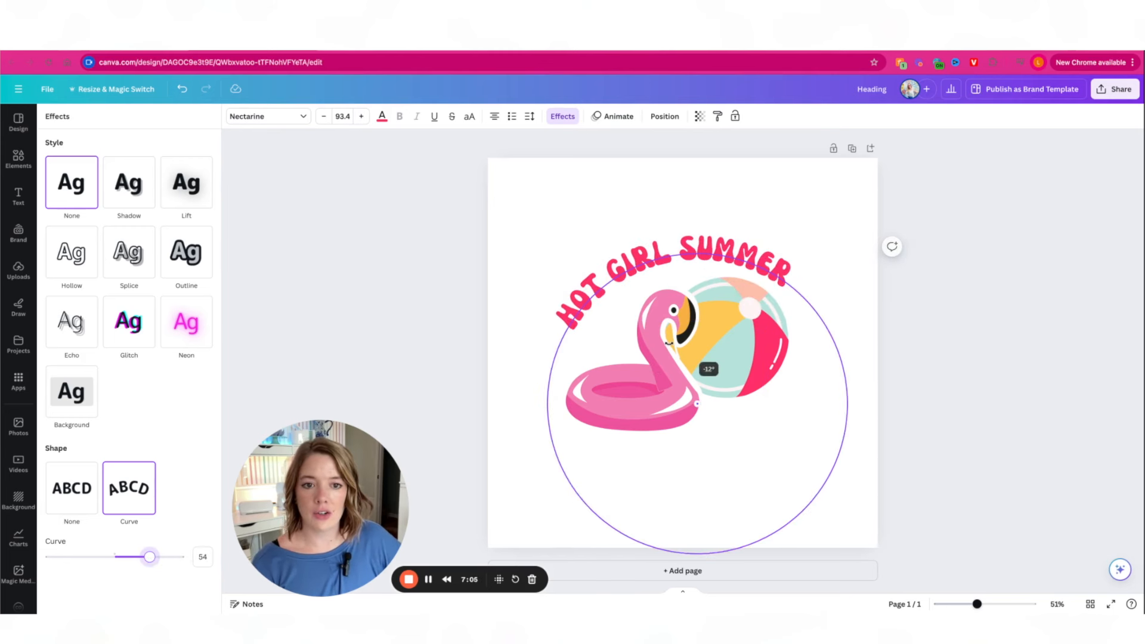